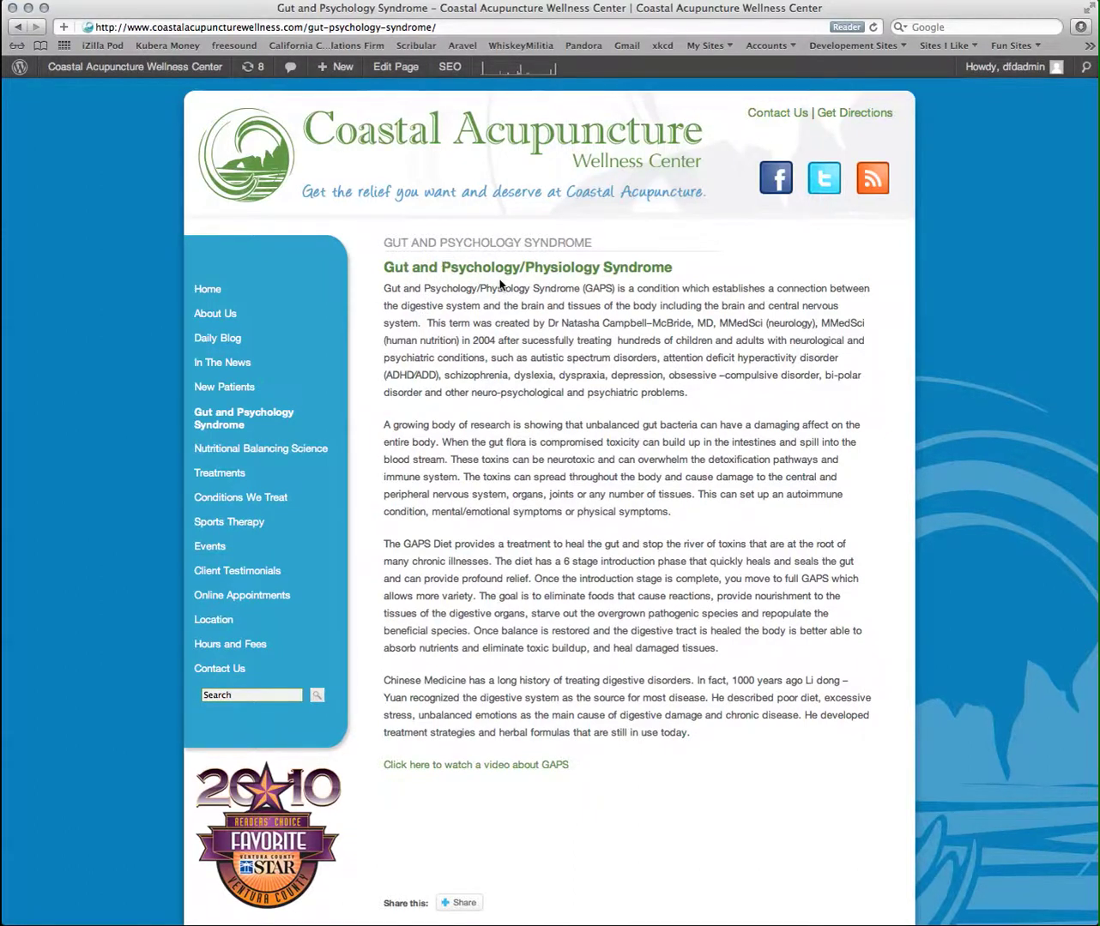
Open the Gut and Psychology Syndrome page in the editor from the admin toolbar.
{"action": "left_click", "coordinate": [394, 68]}
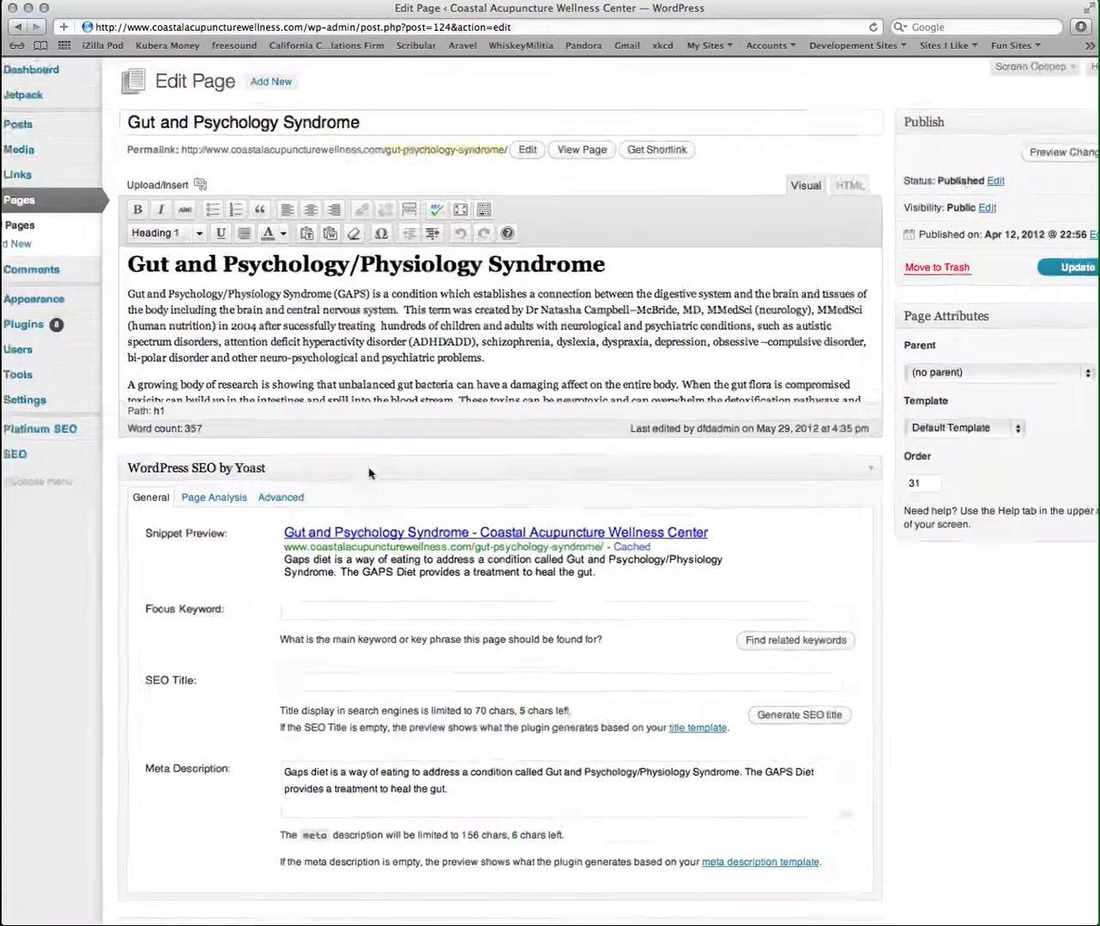
Zoom in and enter GAPS Diet as the Yoast focus keyword.
{"action": "key", "text": "super+plus"}
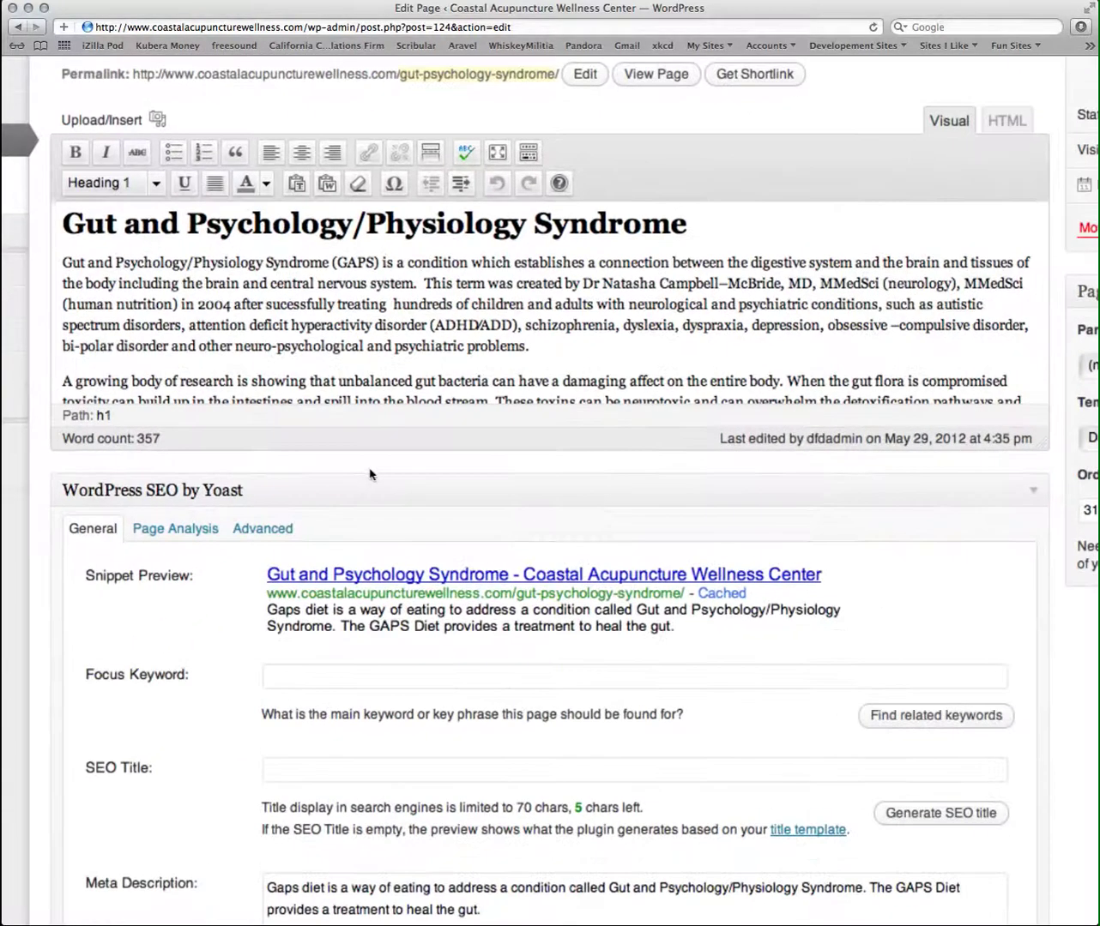
{"action": "scroll", "coordinate": [379, 482], "scroll_direction": "down", "scroll_amount": 3}
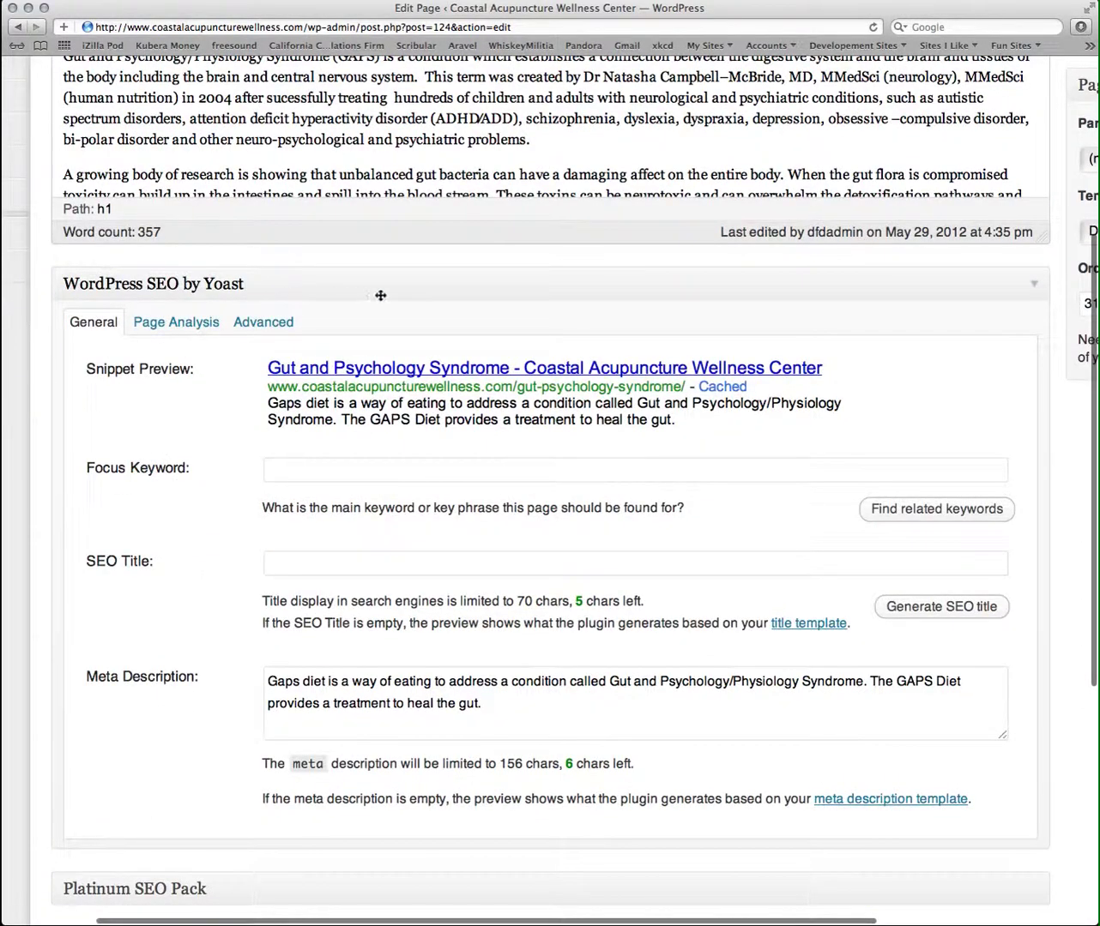
{"action": "left_click", "coordinate": [371, 471]}
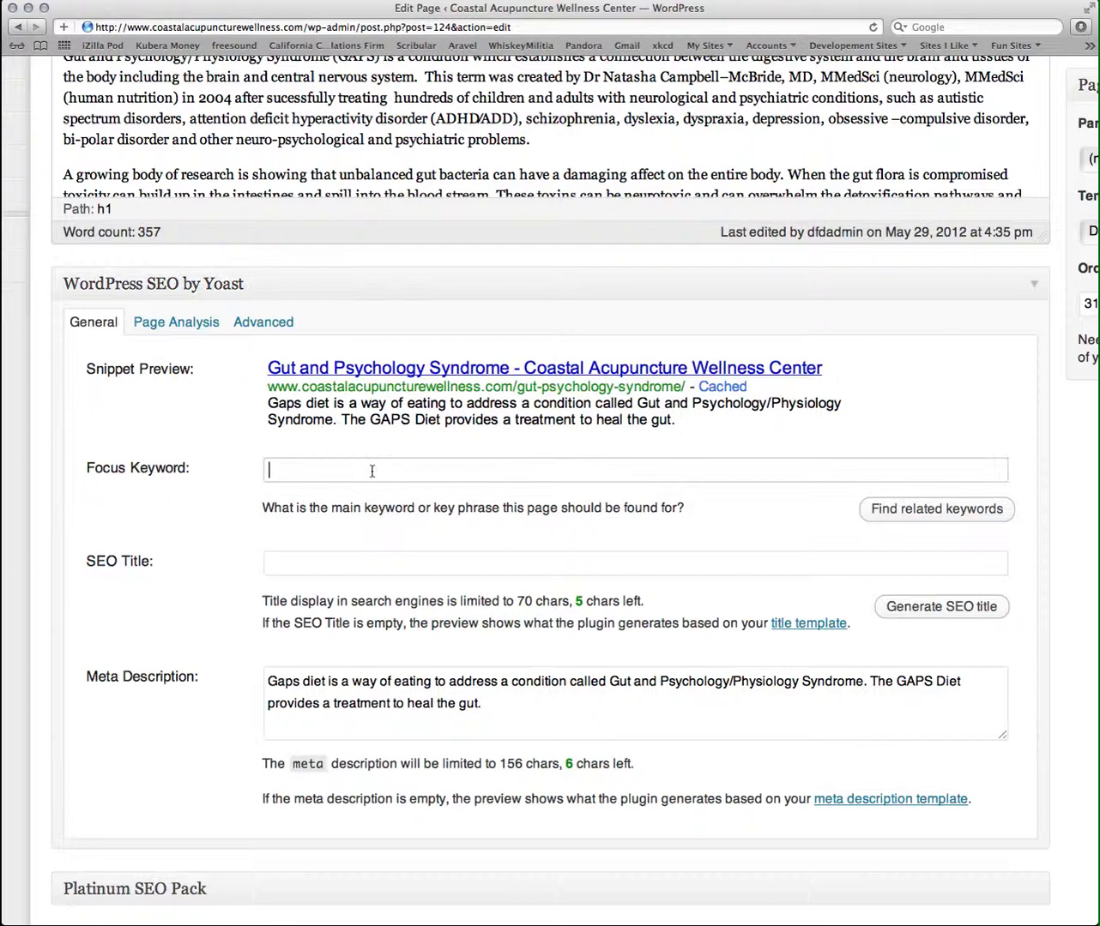
{"action": "type", "text": "GAPS Diet"}
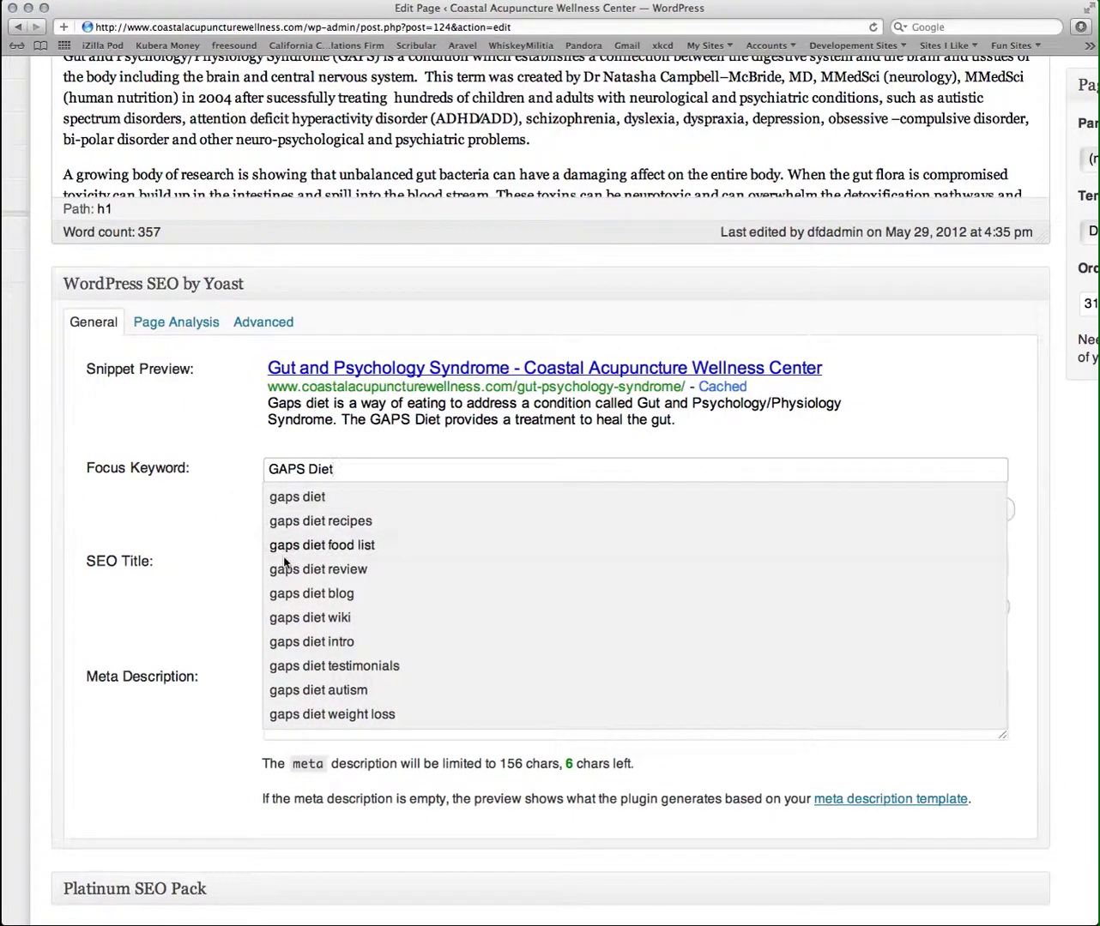
{"action": "left_click", "coordinate": [214, 519]}
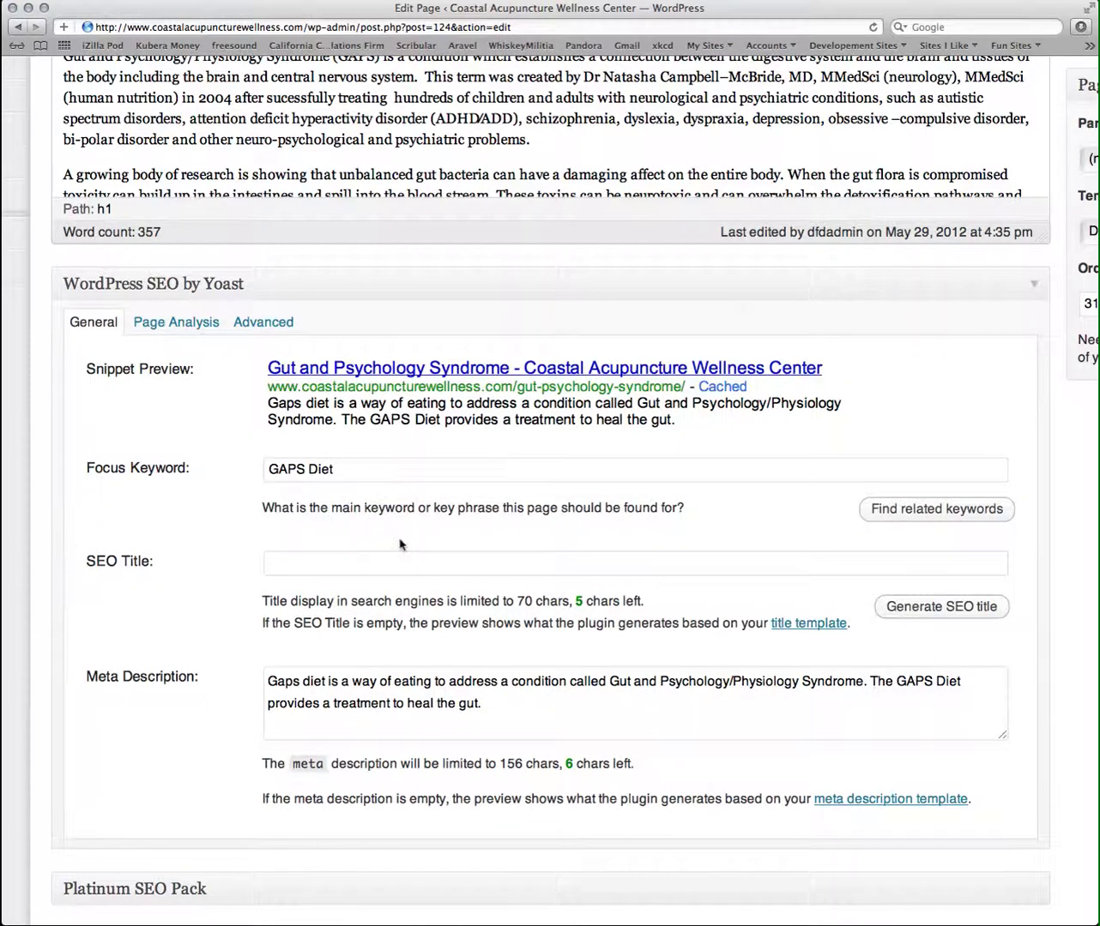
Delete the existing Yoast meta description text.
{"action": "left_click", "coordinate": [431, 562]}
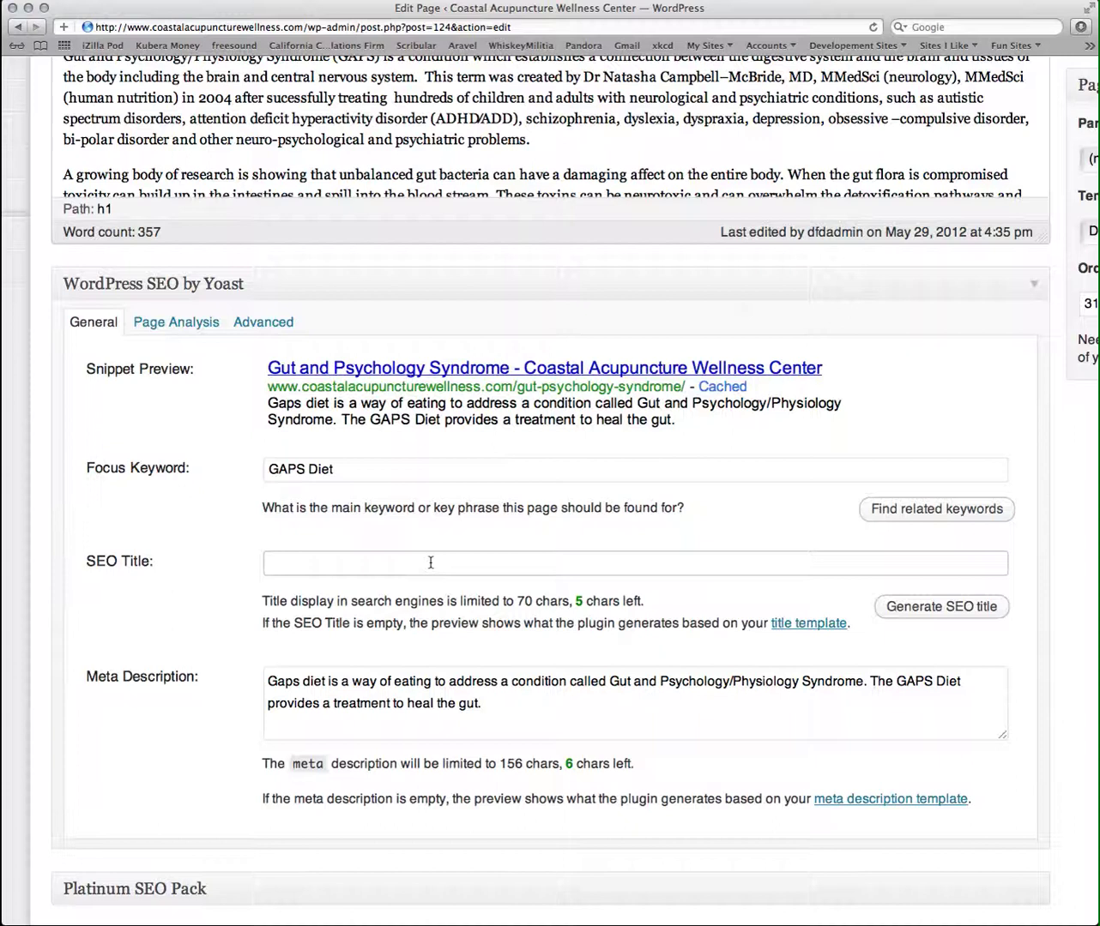
{"action": "left_click_drag", "start_coordinate": [544, 712], "coordinate": [252, 671]}
{"action": "key", "text": "BackSpace"}
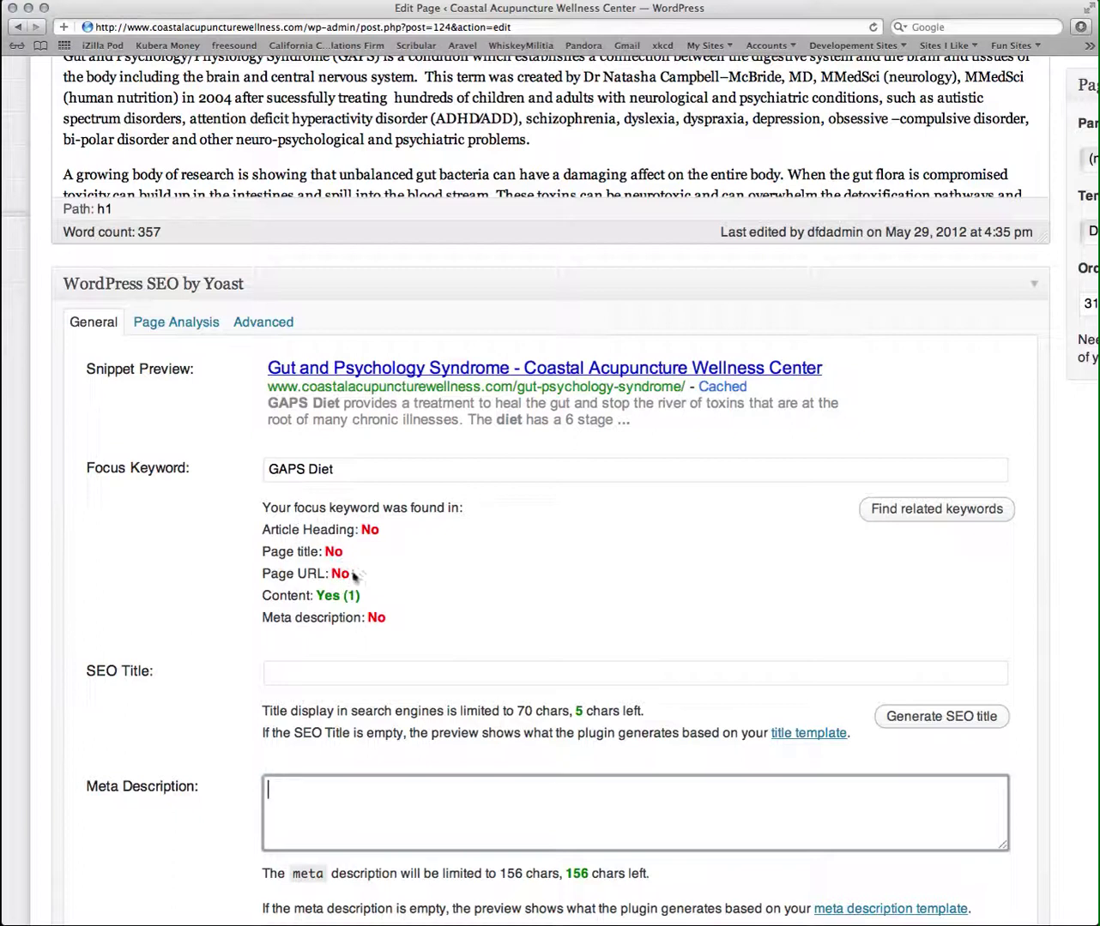
Leave the meta description empty so Yoast reports GAPS Diet found only in the content.
{"action": "left_click", "coordinate": [493, 549]}
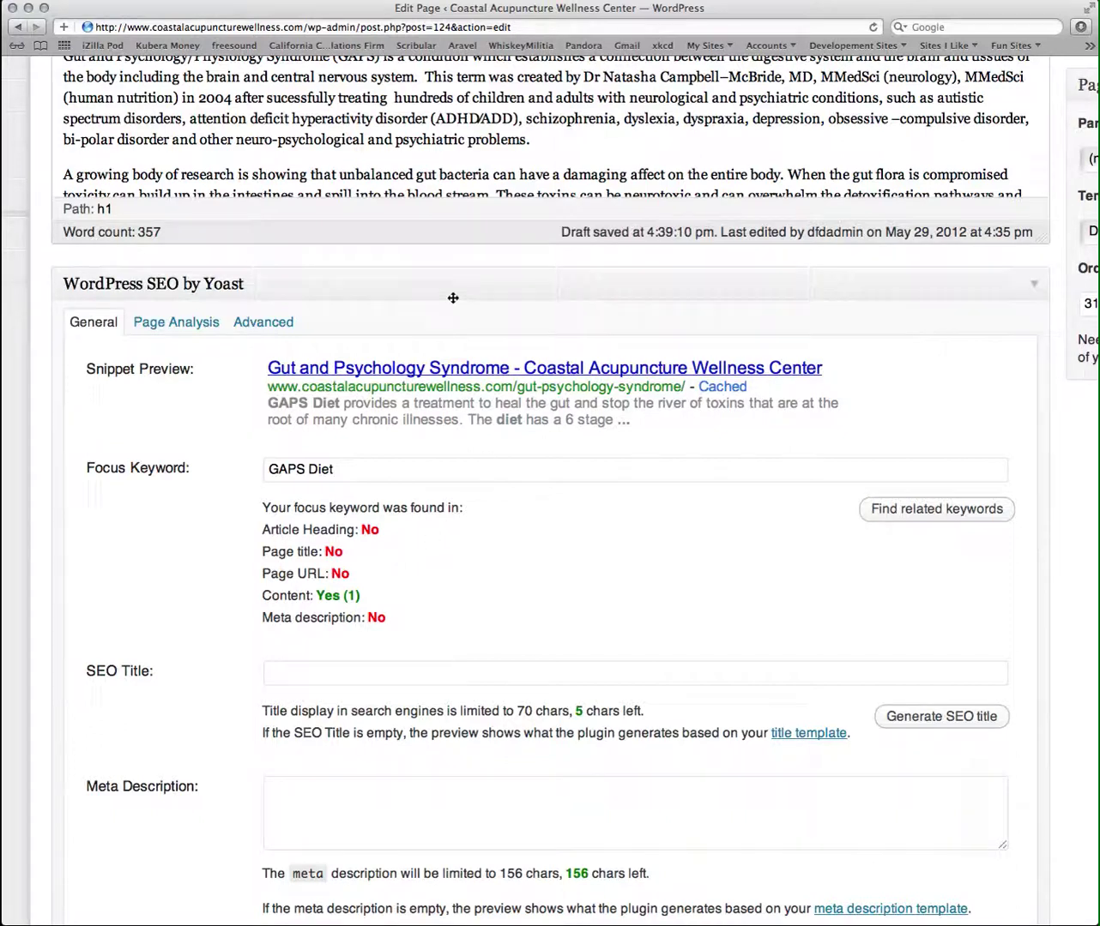
{"action": "scroll", "coordinate": [452, 299], "scroll_direction": "up", "scroll_amount": 3}
Append ' - GAPS Diet' to the page title to make it 'Gut and Psychology Syndrome - GAPS Diet'.
{"action": "scroll", "coordinate": [455, 303], "scroll_direction": "up", "scroll_amount": 2}
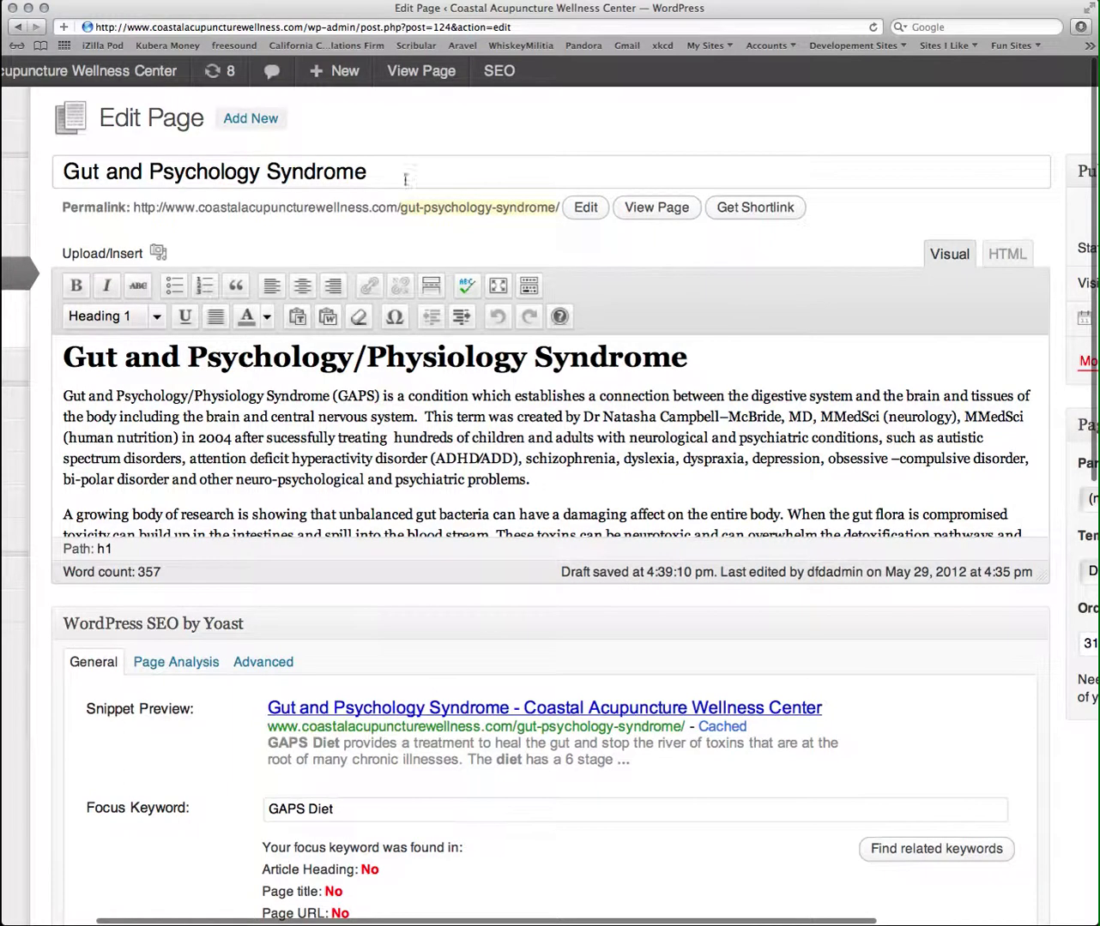
{"action": "left_click", "coordinate": [405, 178]}
{"action": "type", "text": "- "}
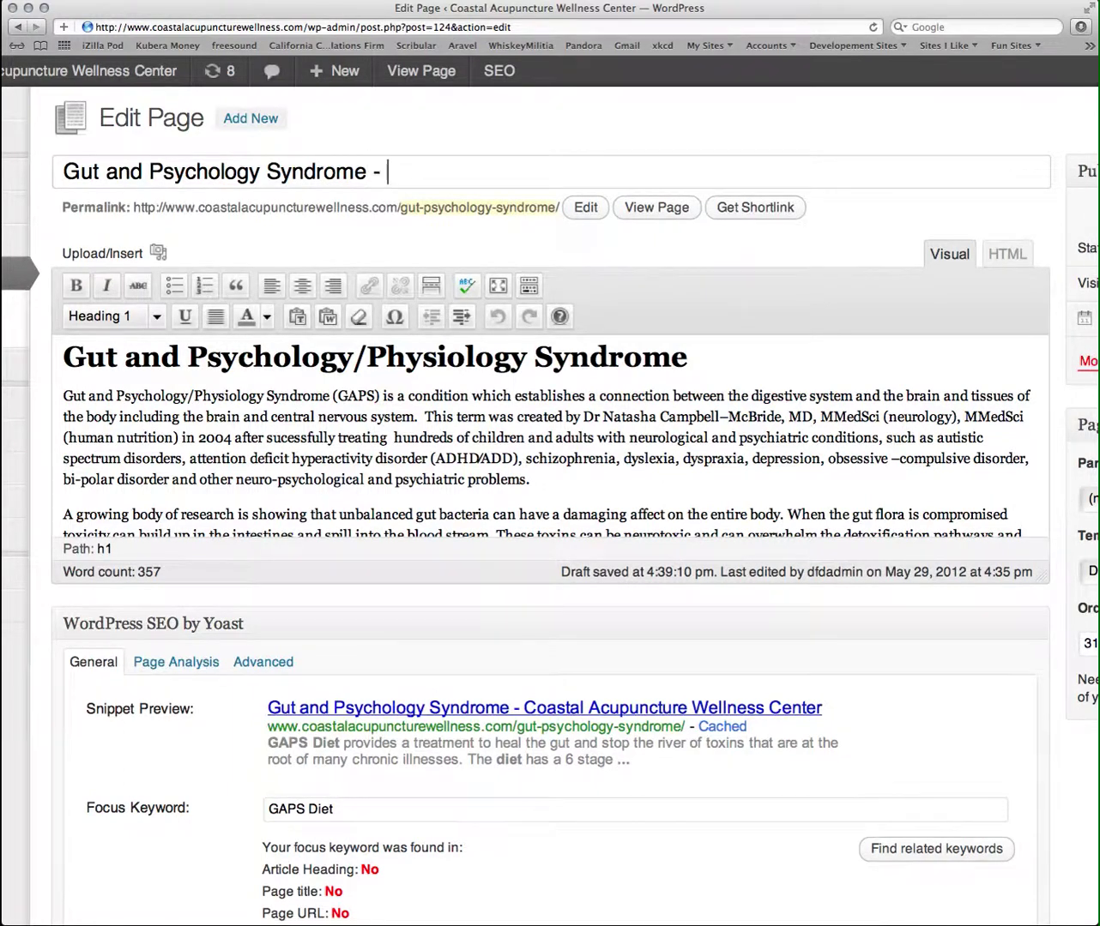
{"action": "type", "text": "GAPS Diet"}
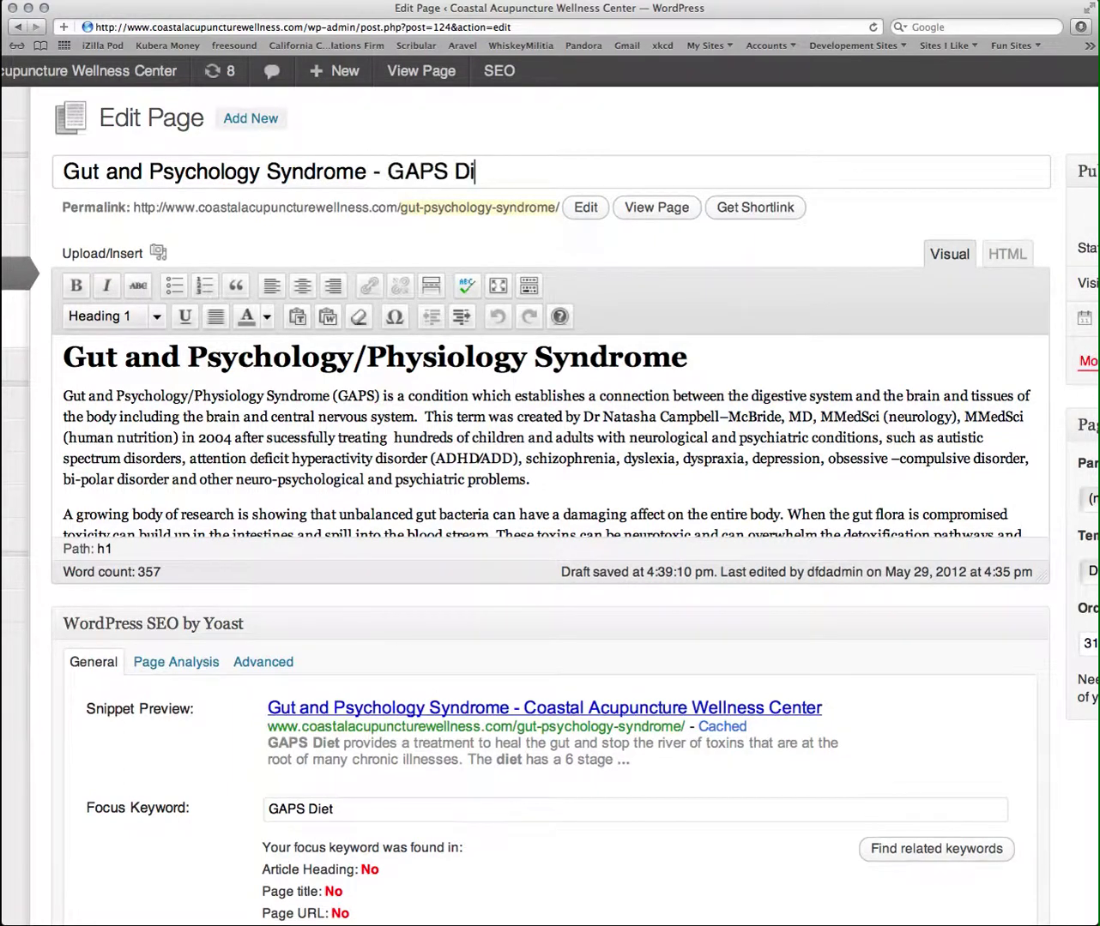
{"action": "left_click", "coordinate": [543, 624]}
{"action": "left_click", "coordinate": [543, 624]}
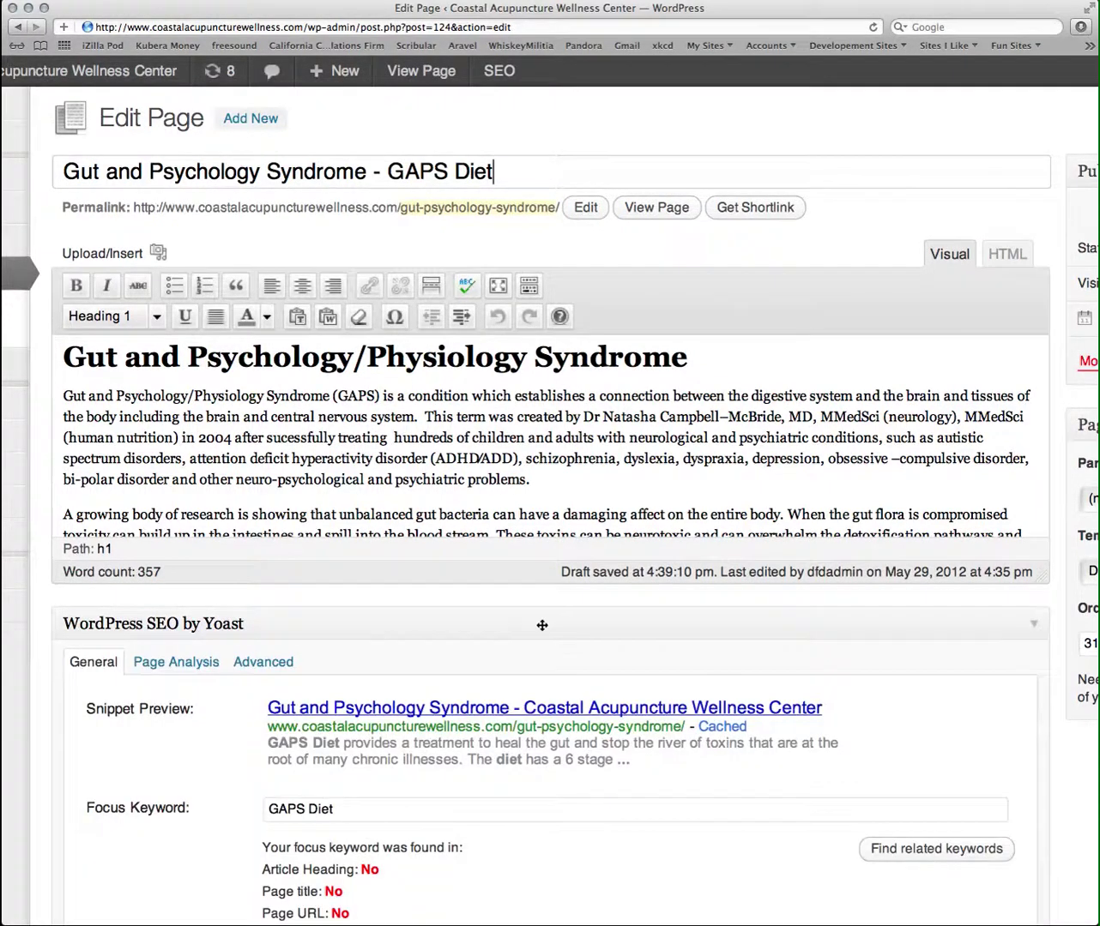
Check the SEO title's -12 characters-left count and put the cursor in the SEO Title field.
{"action": "scroll", "coordinate": [613, 793], "scroll_direction": "down", "scroll_amount": 3}
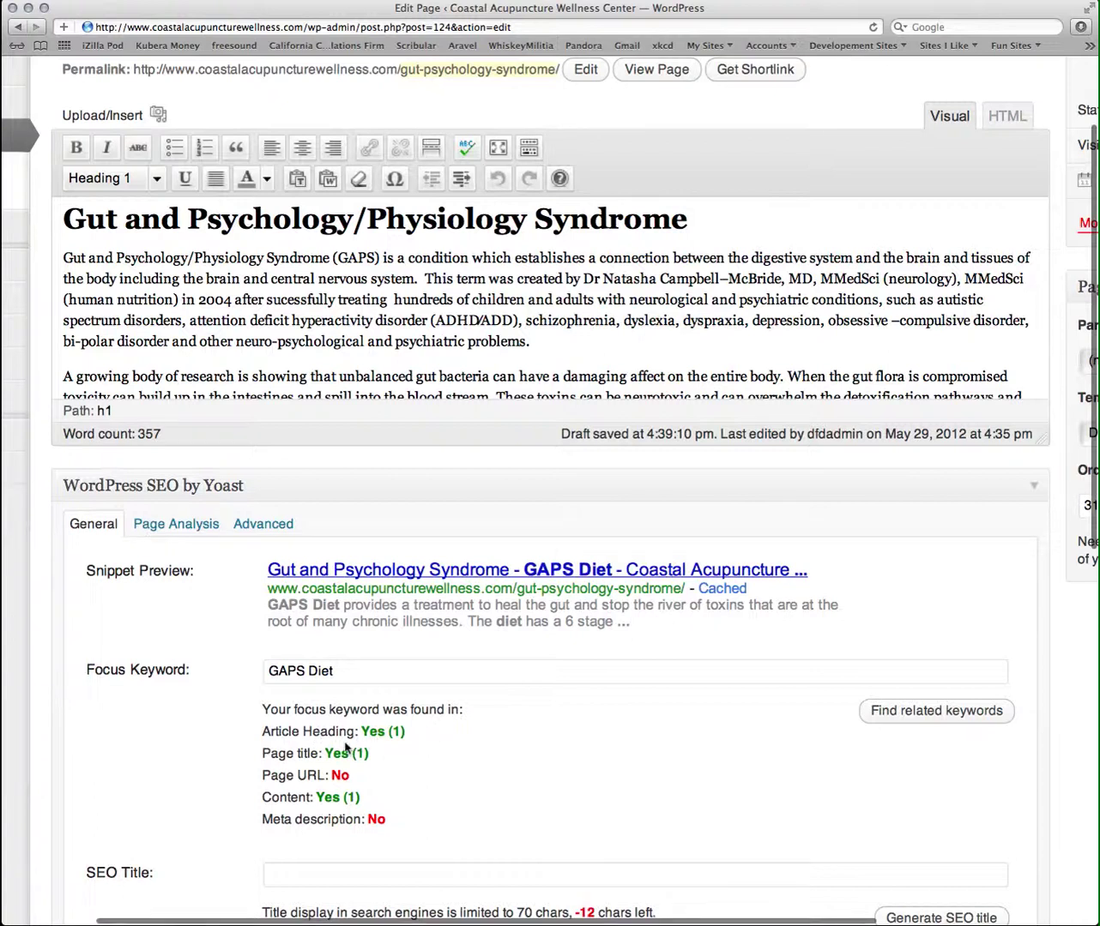
{"action": "scroll", "coordinate": [509, 747], "scroll_direction": "down", "scroll_amount": 4}
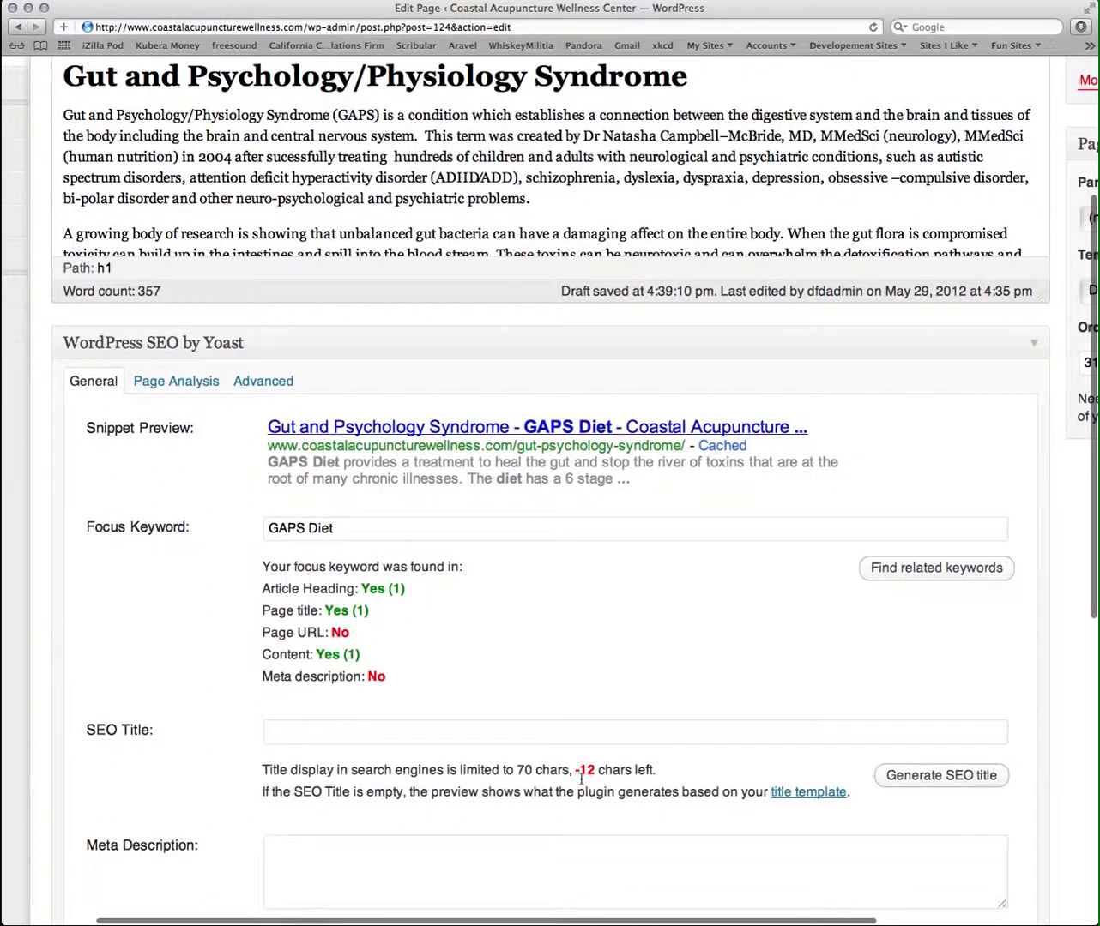
{"action": "left_click_drag", "start_coordinate": [575, 771], "coordinate": [600, 771]}
{"action": "scroll", "coordinate": [458, 283], "scroll_direction": "up", "scroll_amount": 3}
{"action": "scroll", "coordinate": [461, 290], "scroll_direction": "up", "scroll_amount": 4}
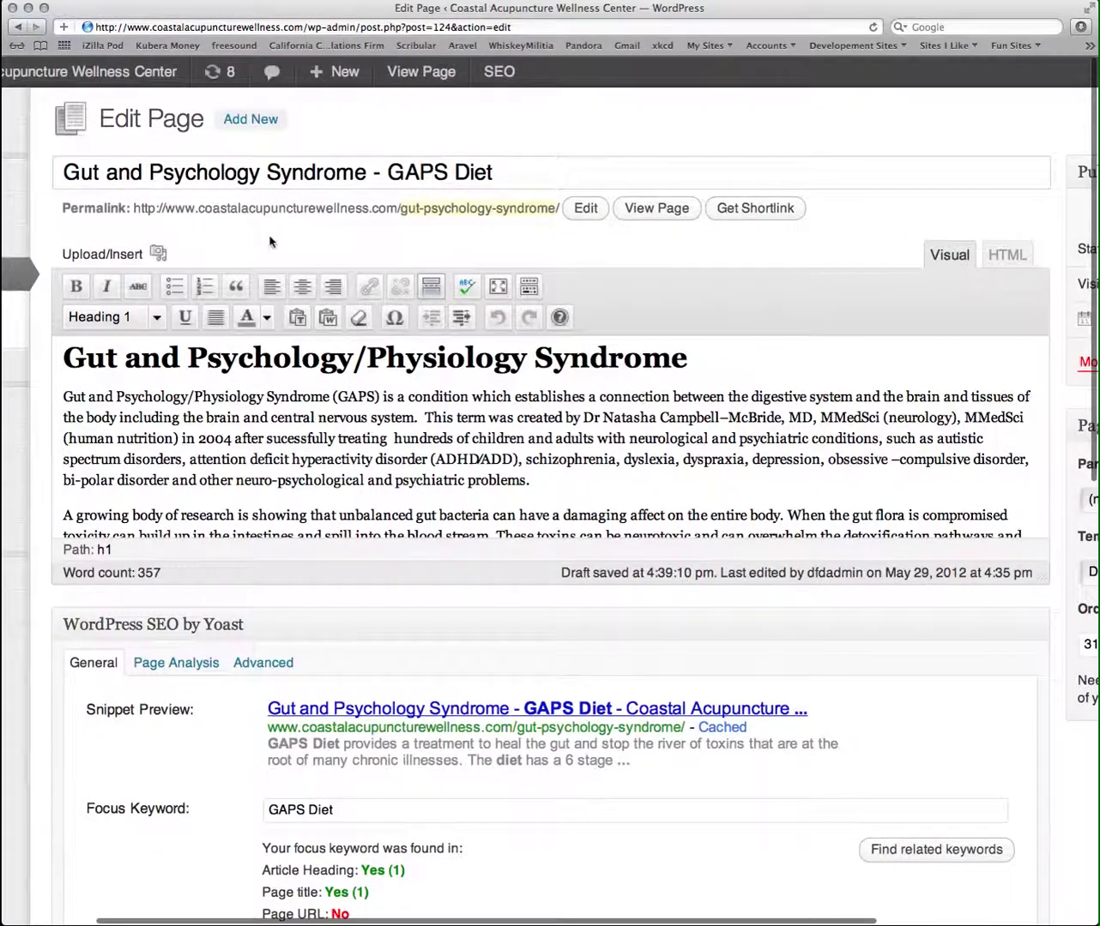
{"action": "scroll", "coordinate": [632, 723], "scroll_direction": "down", "scroll_amount": 8}
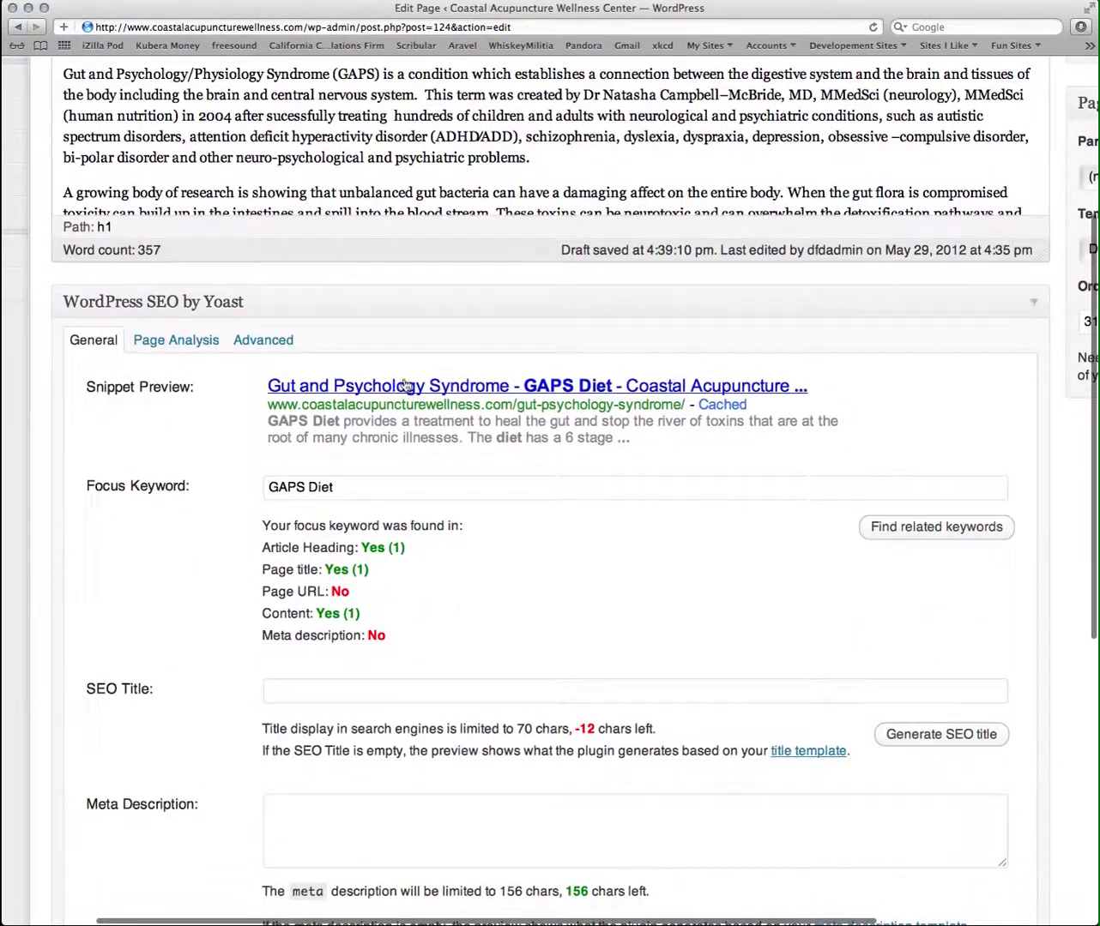
{"action": "left_click", "coordinate": [527, 693]}
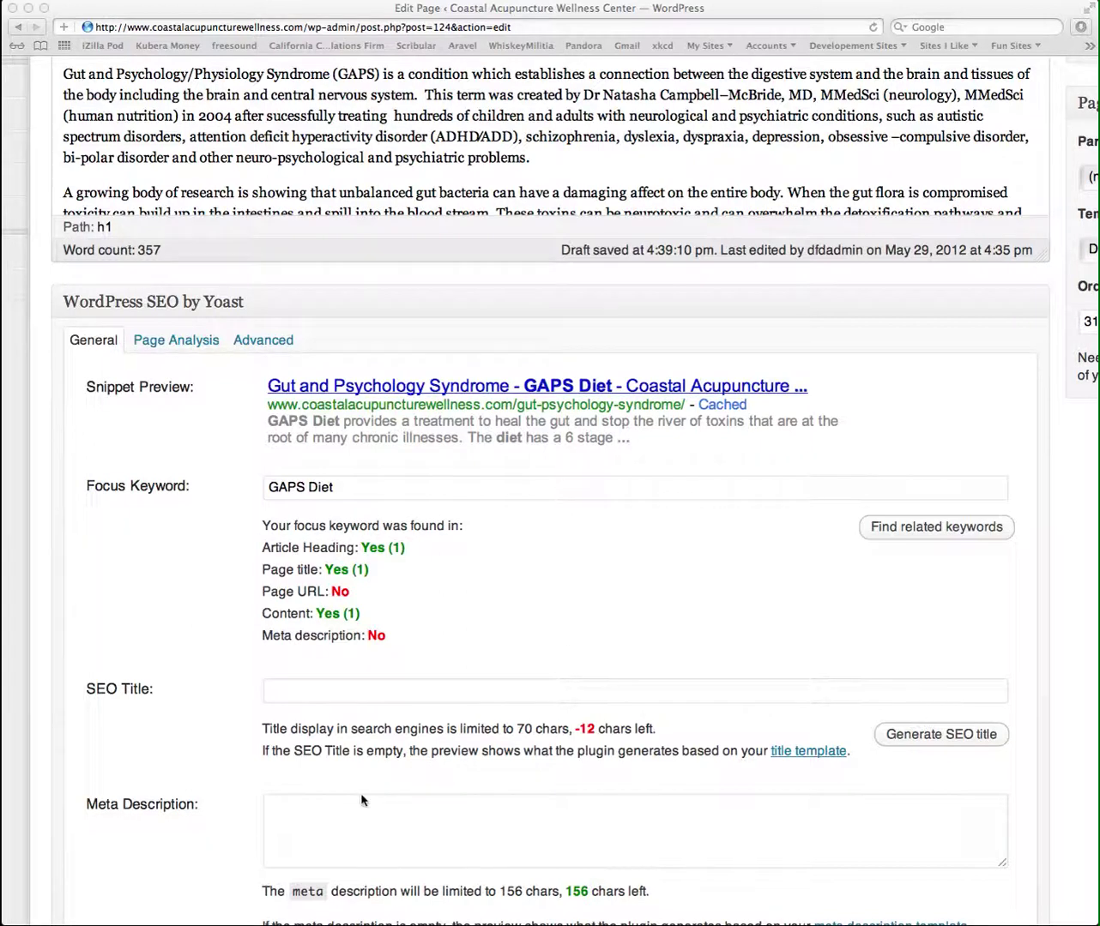
{"action": "left_click", "coordinate": [392, 690]}
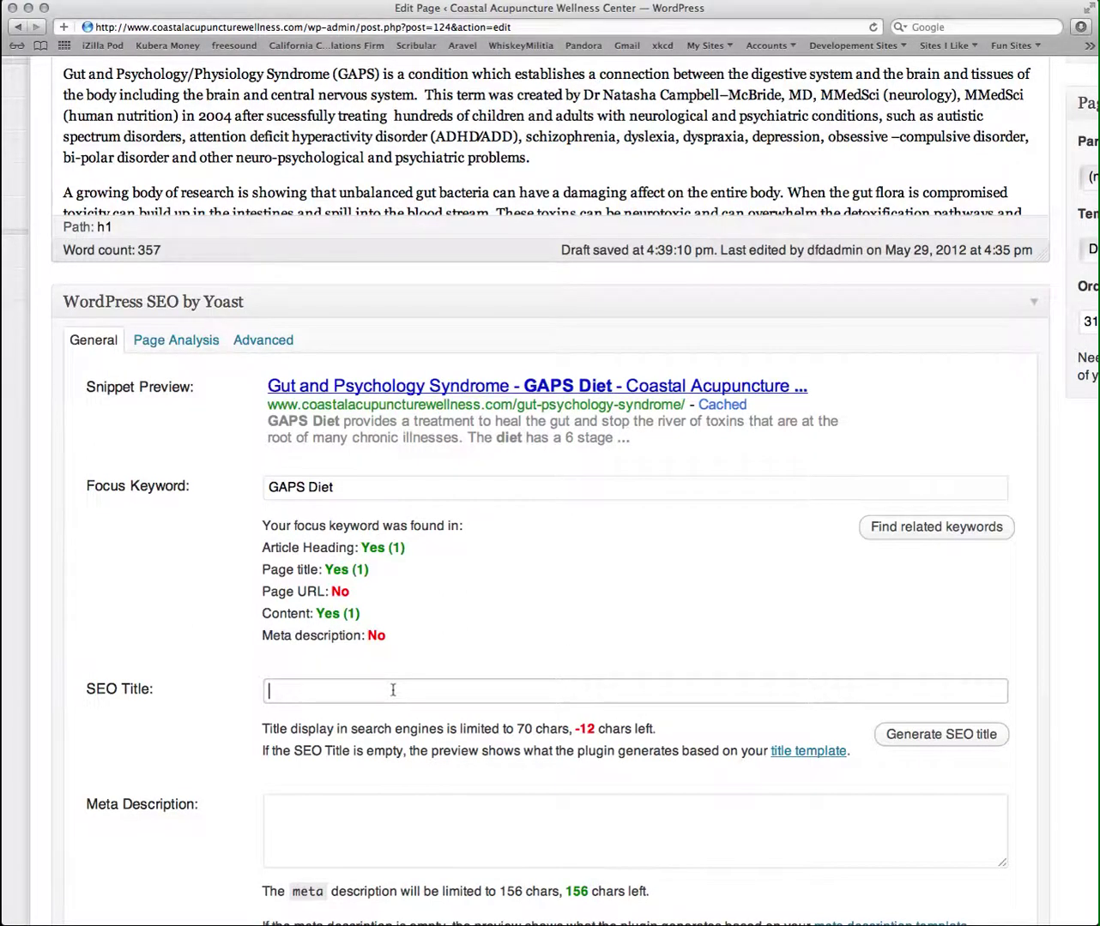
Type a draft Yoast SEO title naming GAP Diet, Coastal Acupuncture and Ventura, CA.
{"action": "type", "text": "http://www.coastalacupuncturewellness.com/wp-admin/post.php?post=124&action=edit&message=1"}
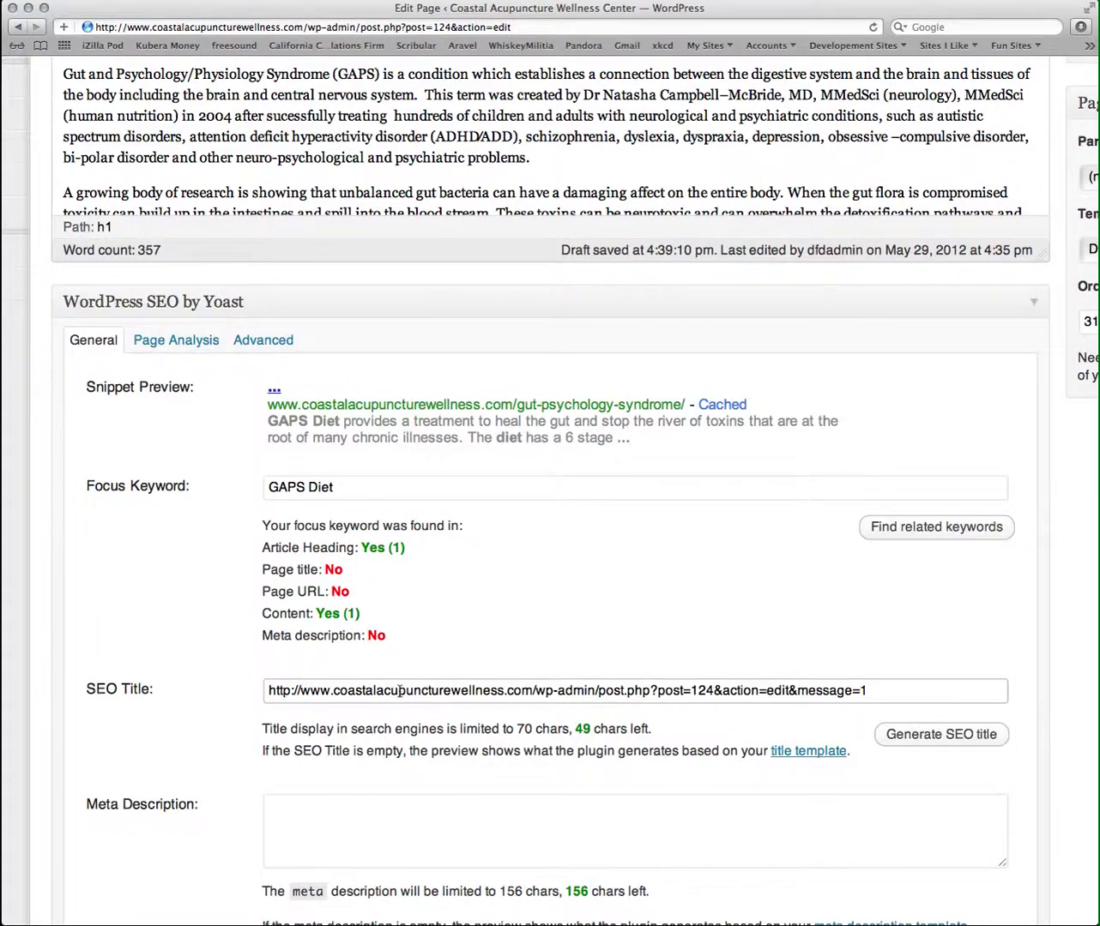
{"action": "key", "text": "super+z"}
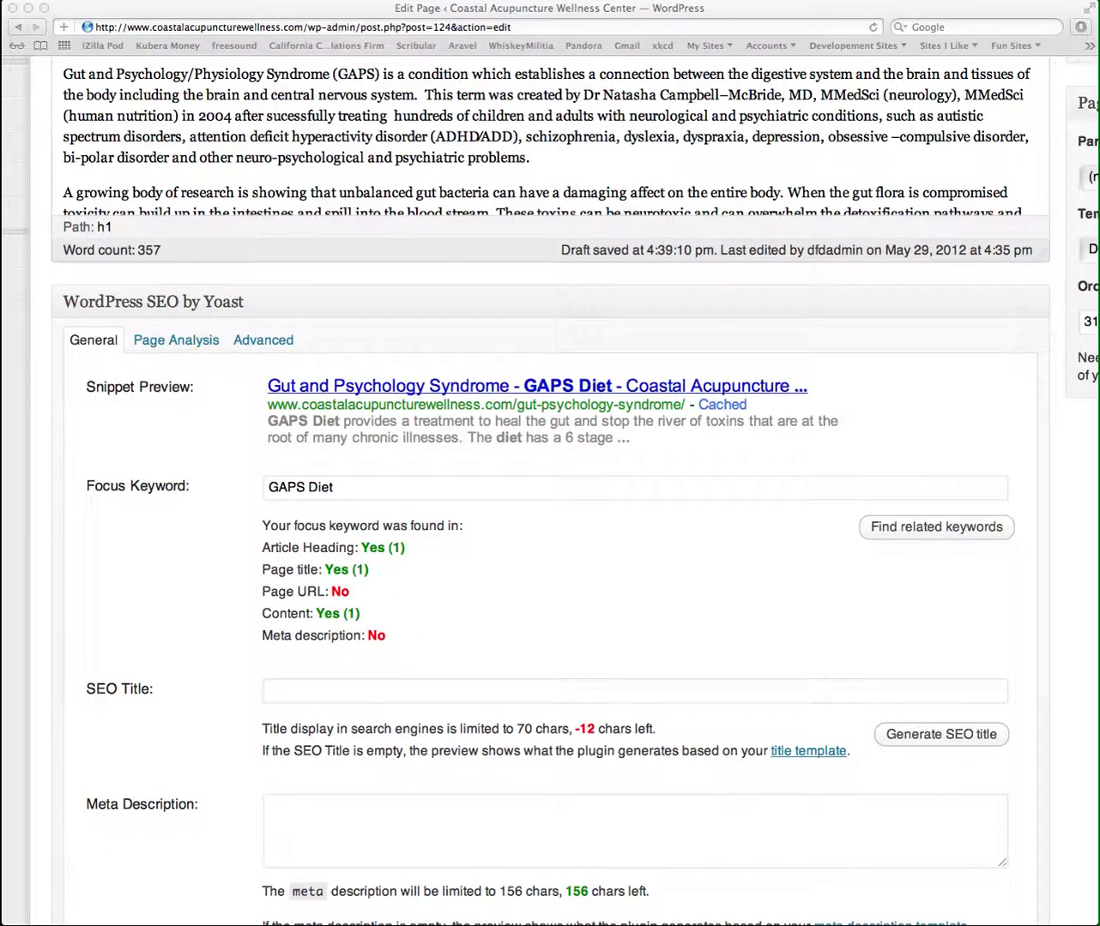
{"action": "left_click", "coordinate": [403, 691]}
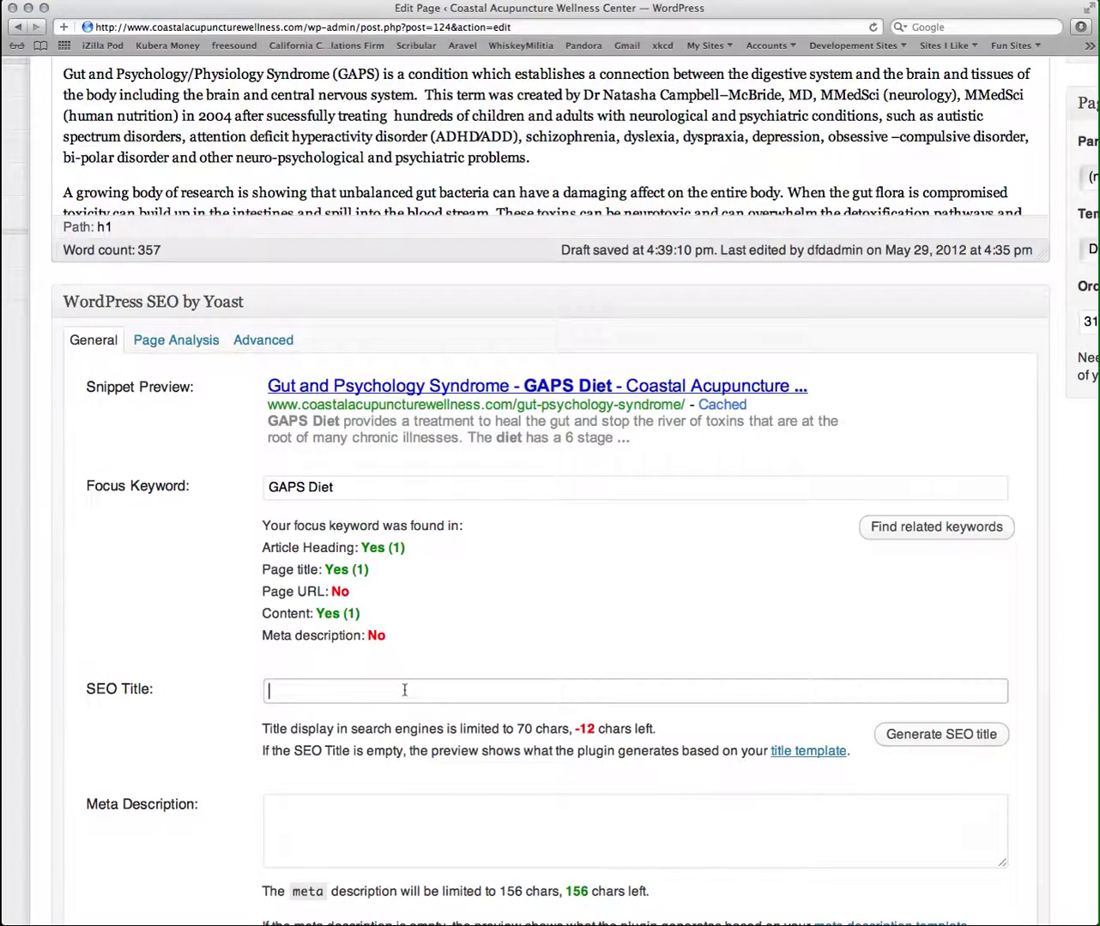
{"action": "type", "text": "Gap"}
{"action": "key", "text": "BackSpace"}
{"action": "key", "text": "BackSpace"}
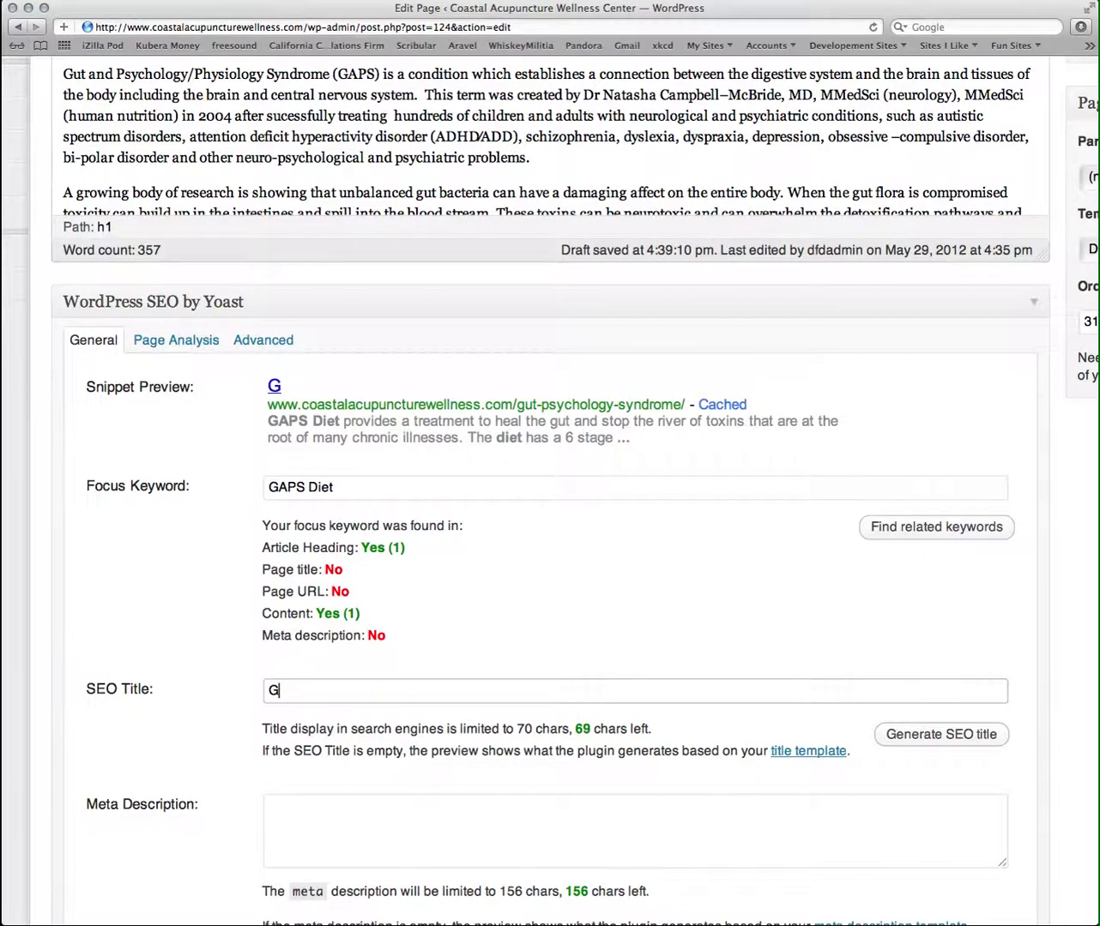
{"action": "type", "text": "S"}
{"action": "type", "text": "AP Diet"}
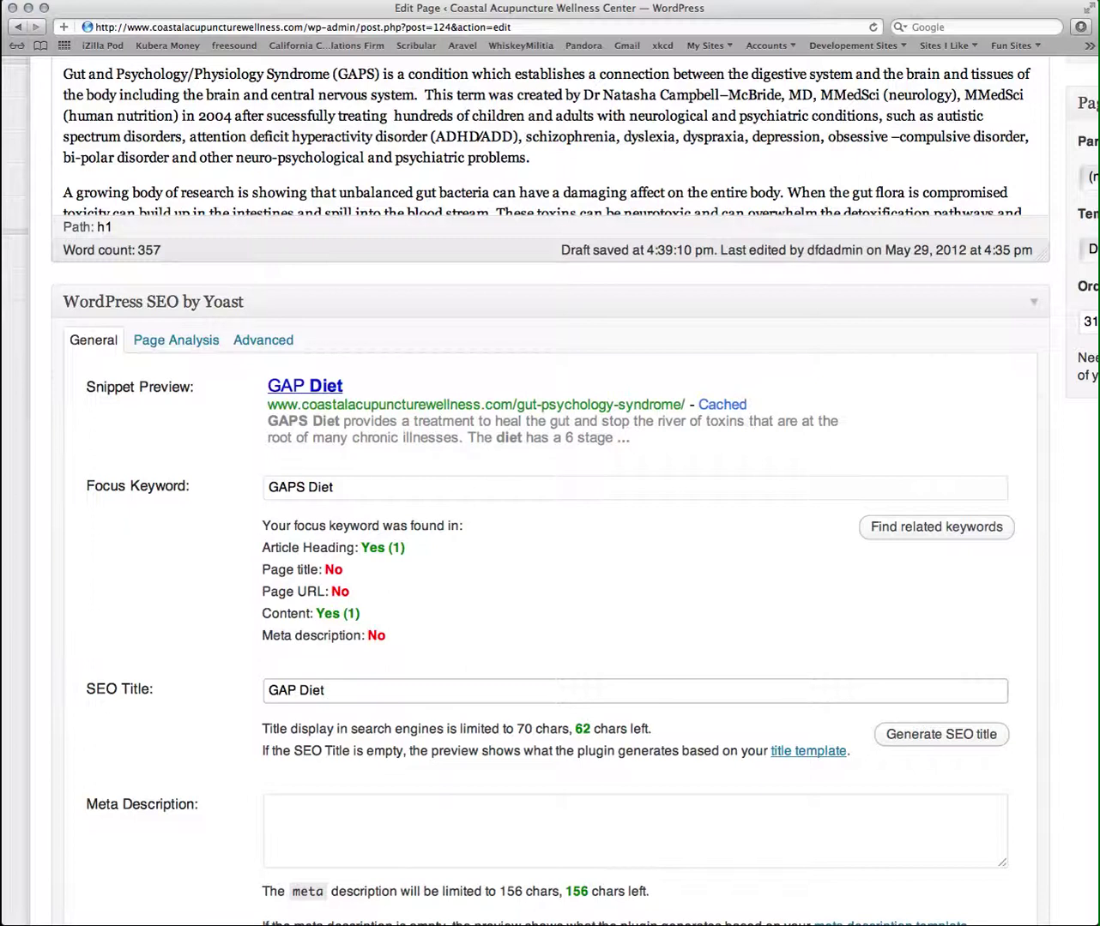
{"action": "type", "text": " } Coastal A"}
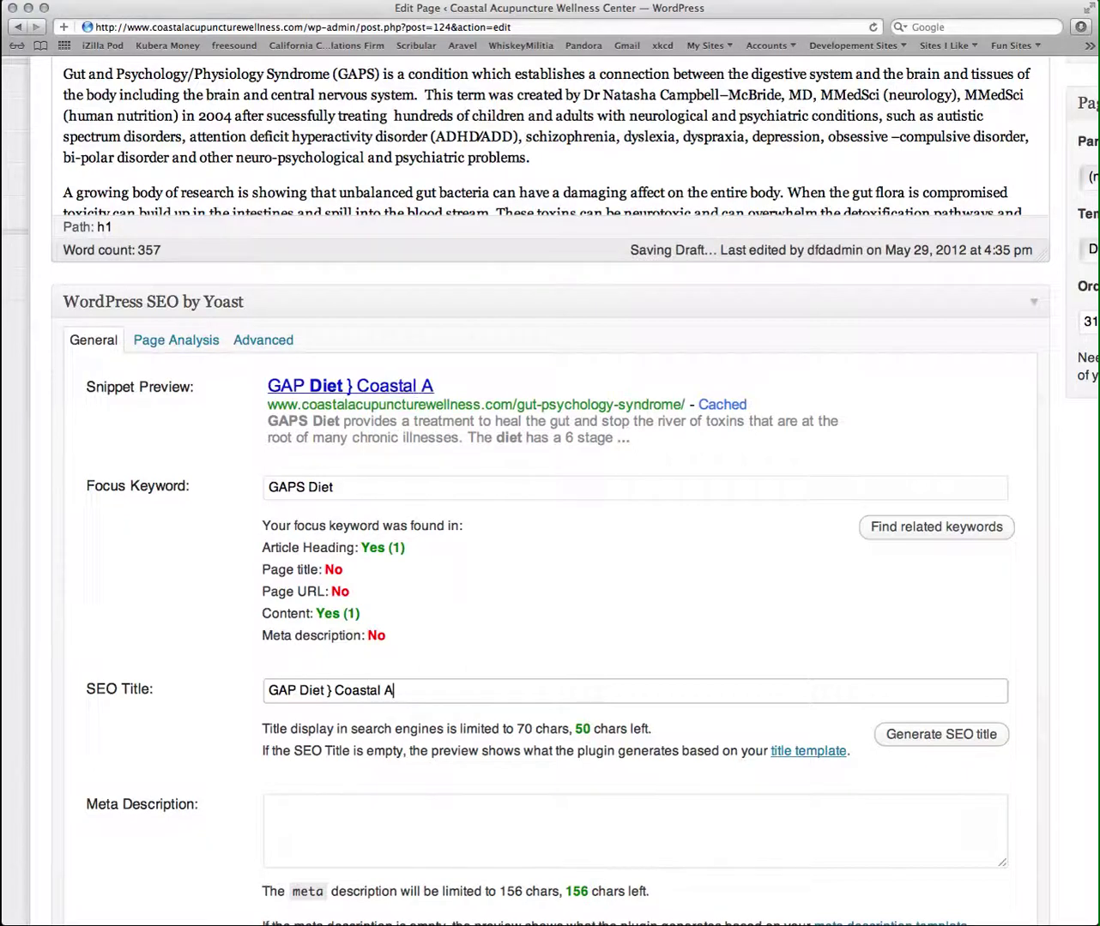
{"action": "type", "text": "cupunctur"}
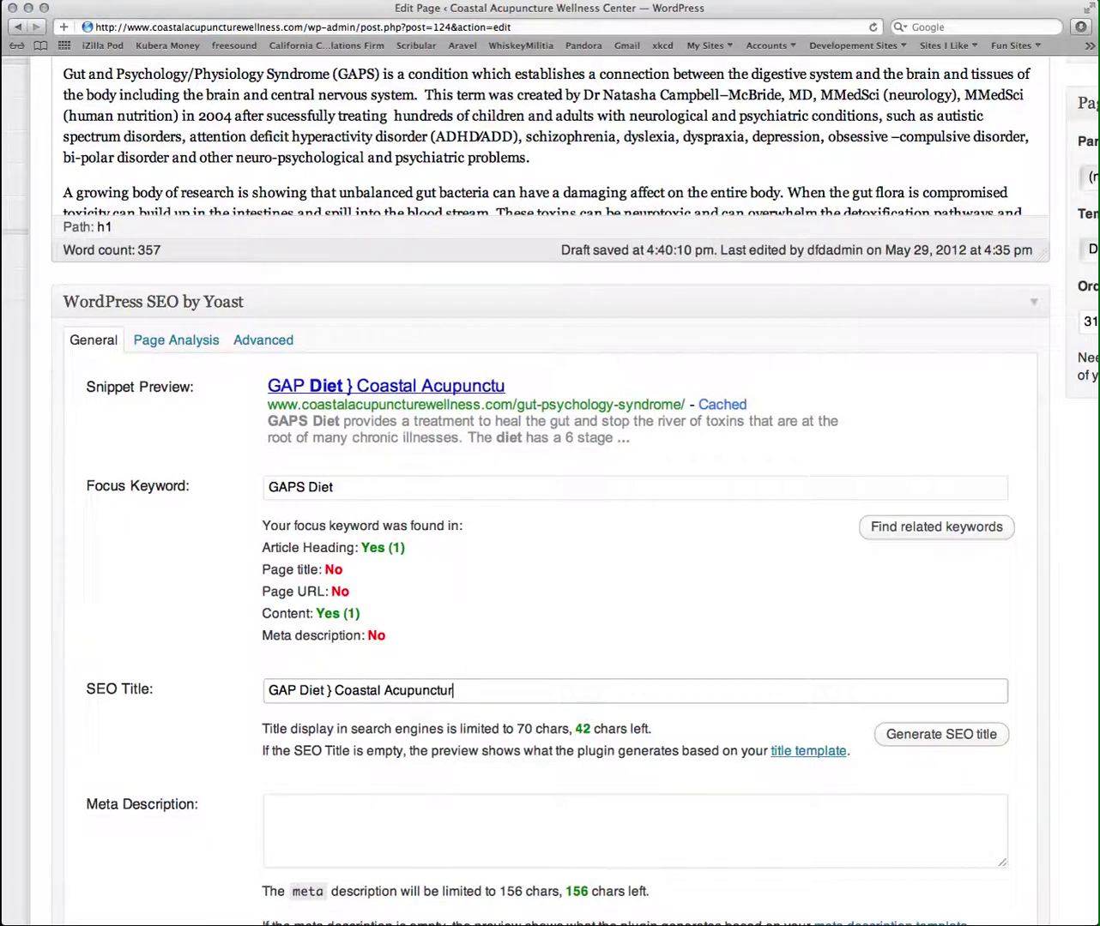
{"action": "type", "text": "e, Vent"}
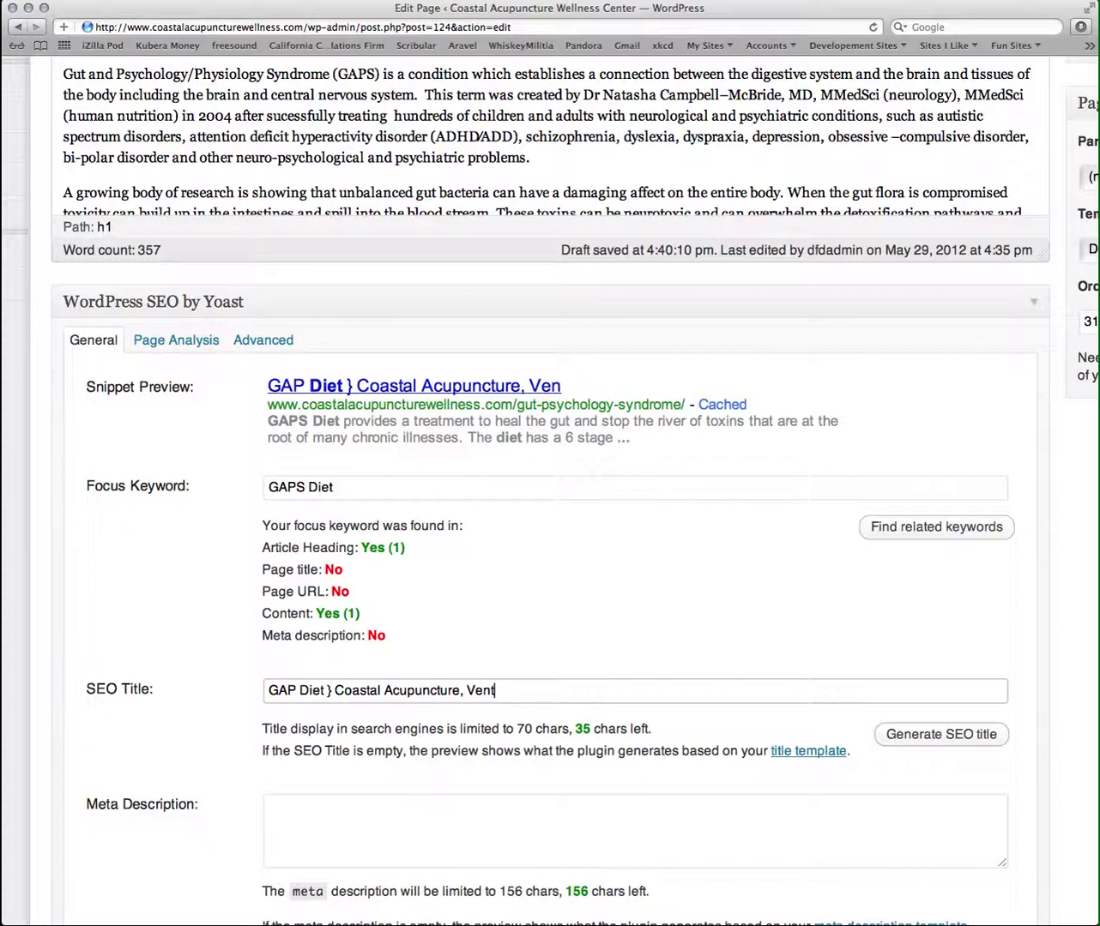
{"action": "type", "text": "ura, CA"}
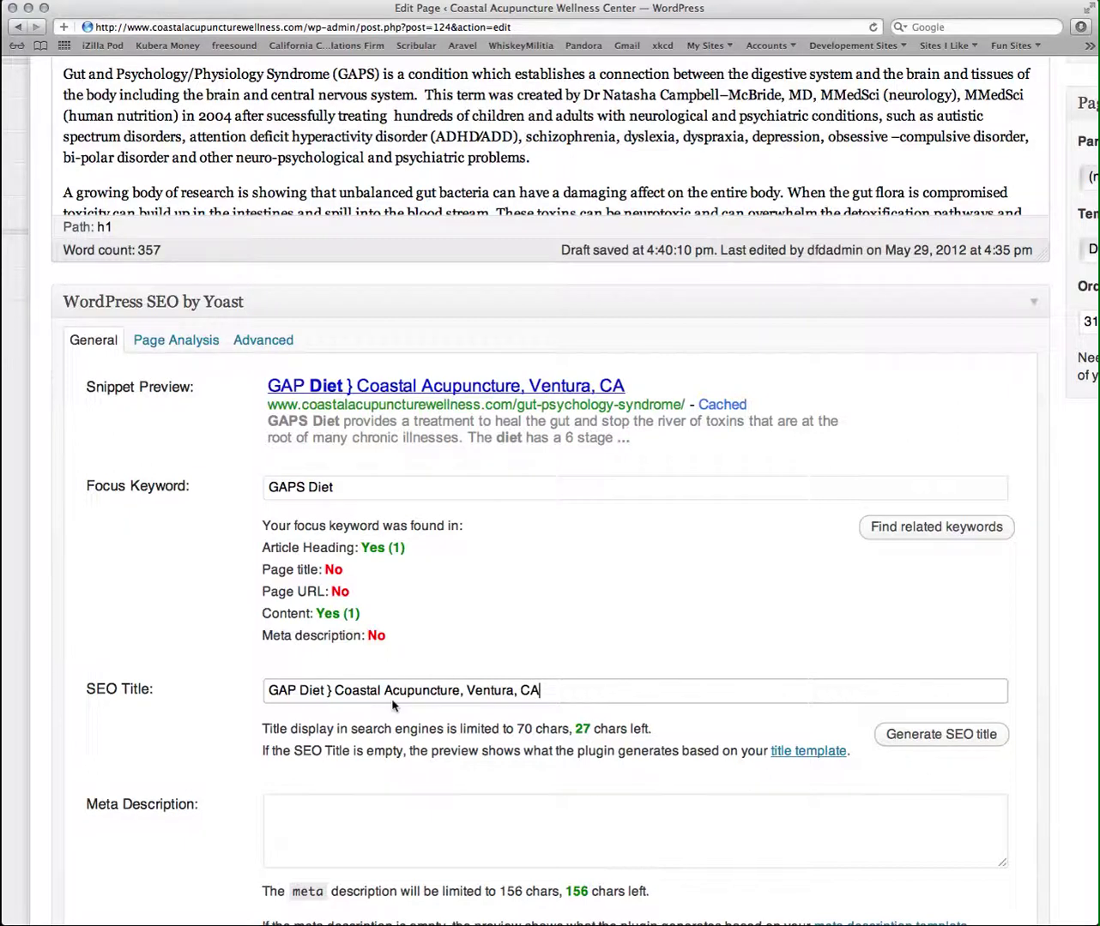
Correct the SEO title to 'GAPS Diet | Coastal Acupuncture | Ventura, CA' with pipe separators.
{"action": "left_click", "coordinate": [462, 690]}
{"action": "key", "text": "BackSpace"}
{"action": "type", "text": "|"}
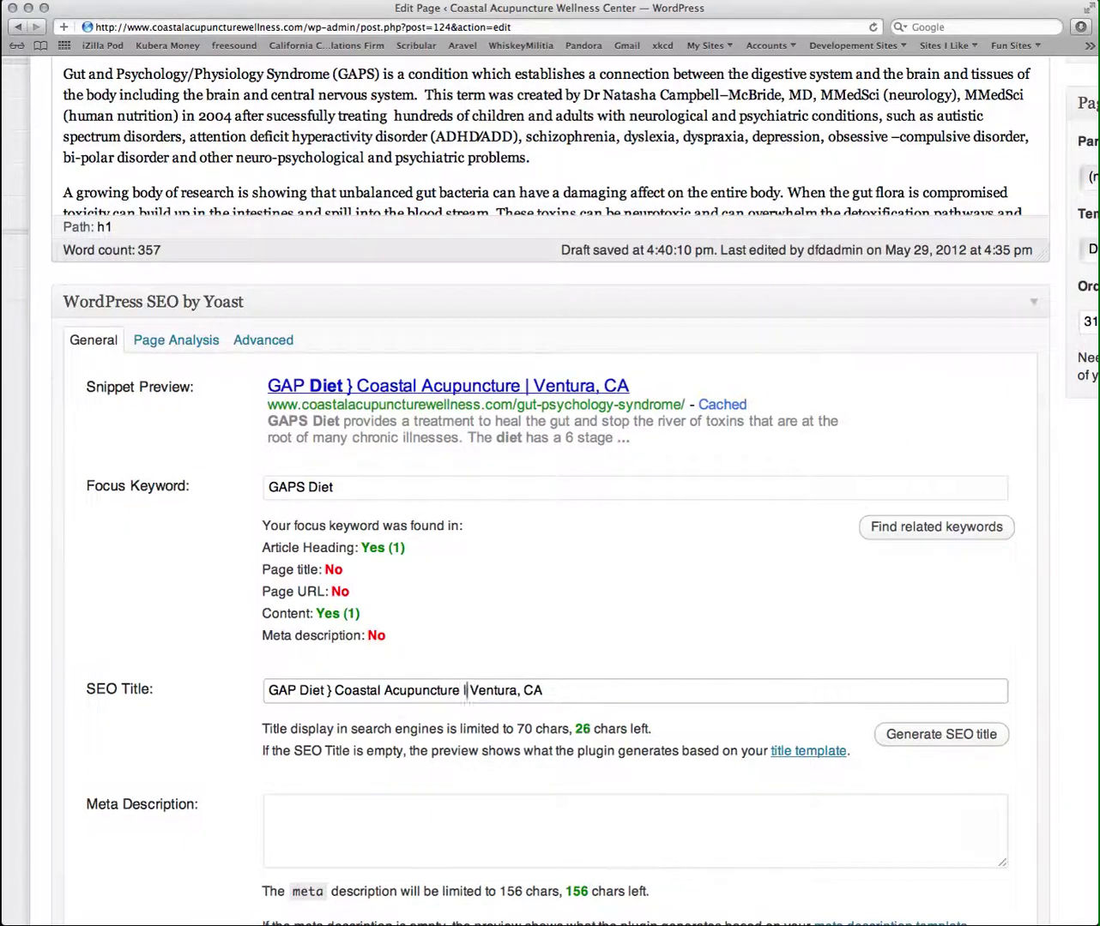
{"action": "left_click", "coordinate": [331, 690]}
{"action": "key", "text": "BackSpace"}
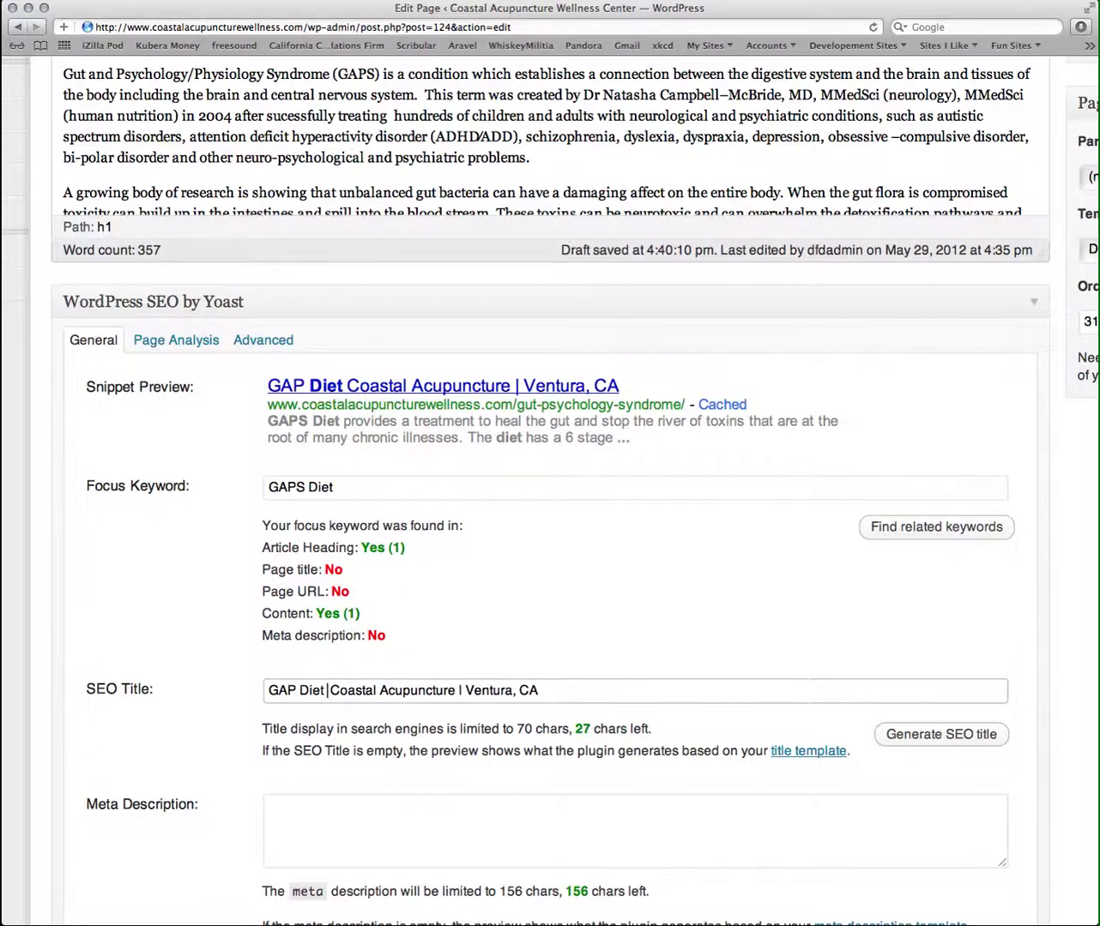
{"action": "type", "text": "|"}
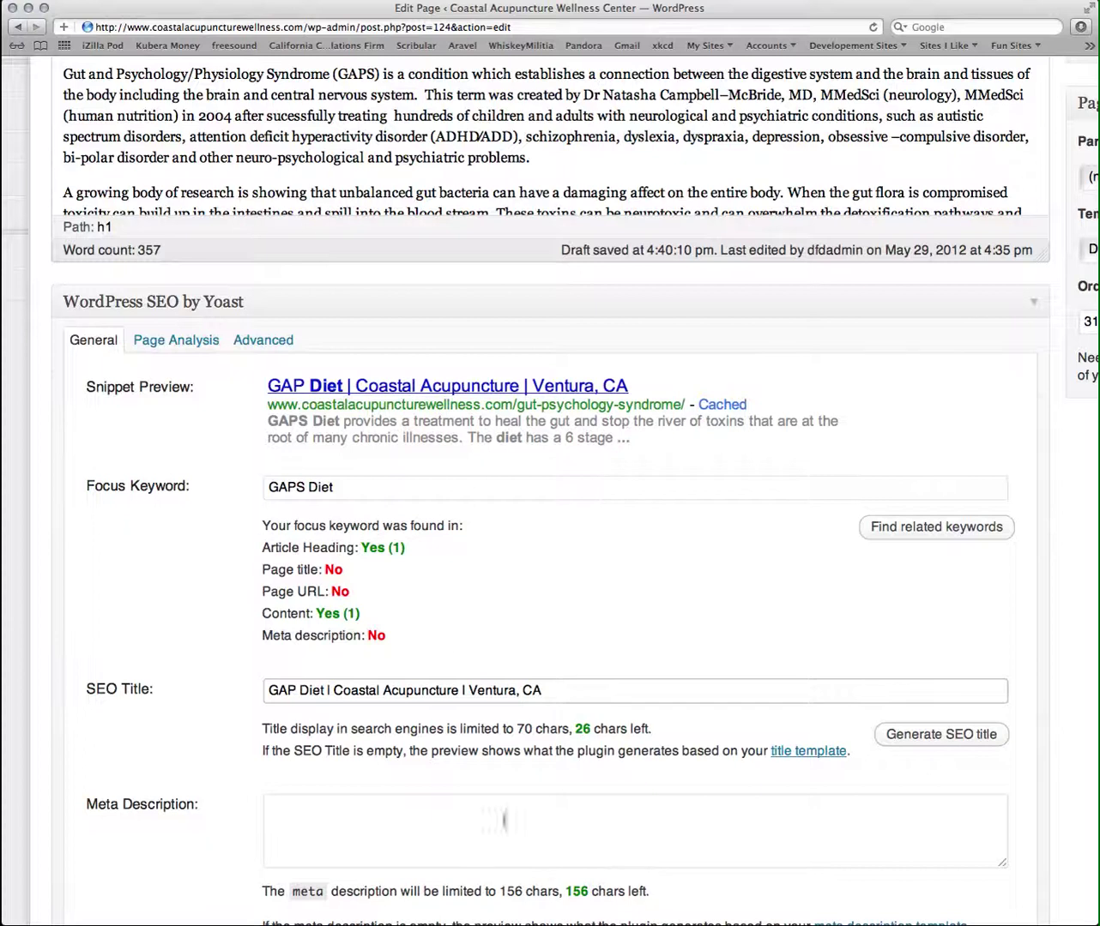
{"action": "left_click", "coordinate": [295, 692]}
{"action": "type", "text": "S"}
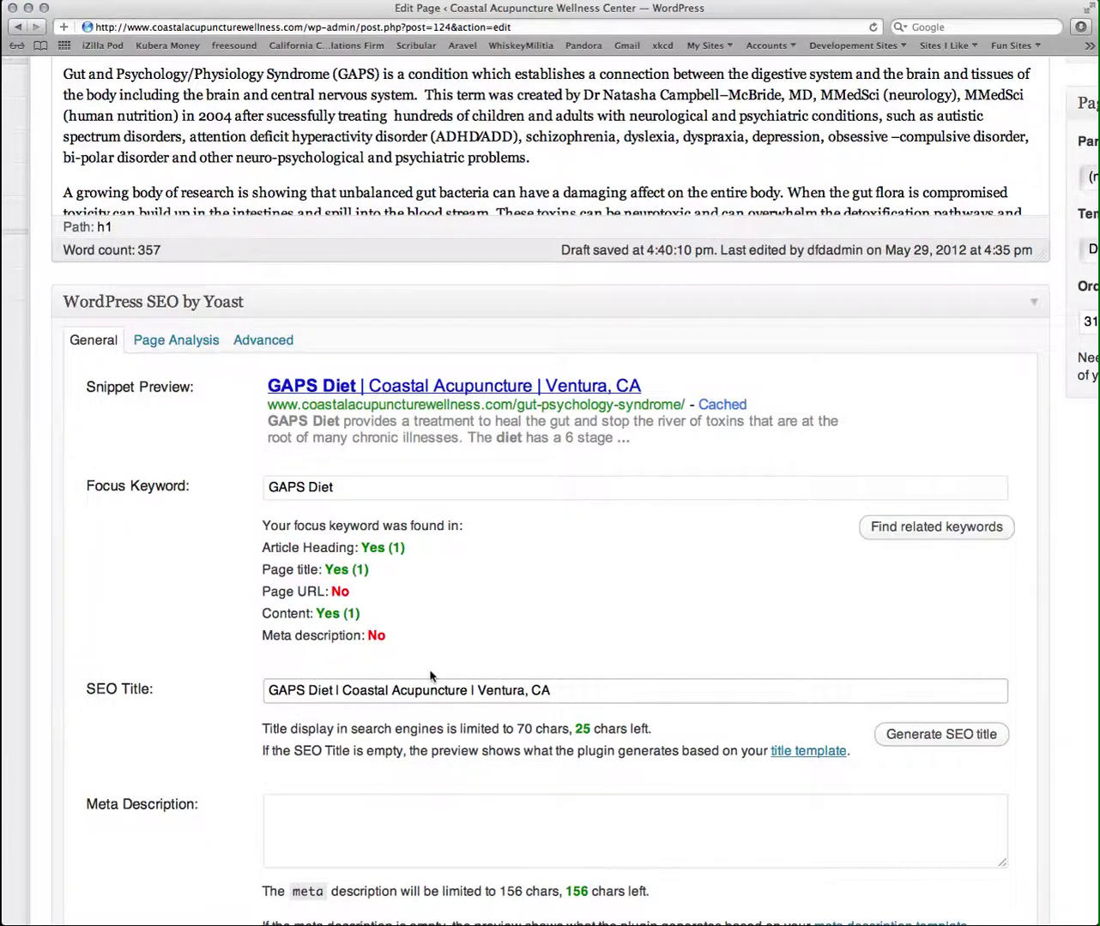
{"action": "left_click", "coordinate": [353, 590]}
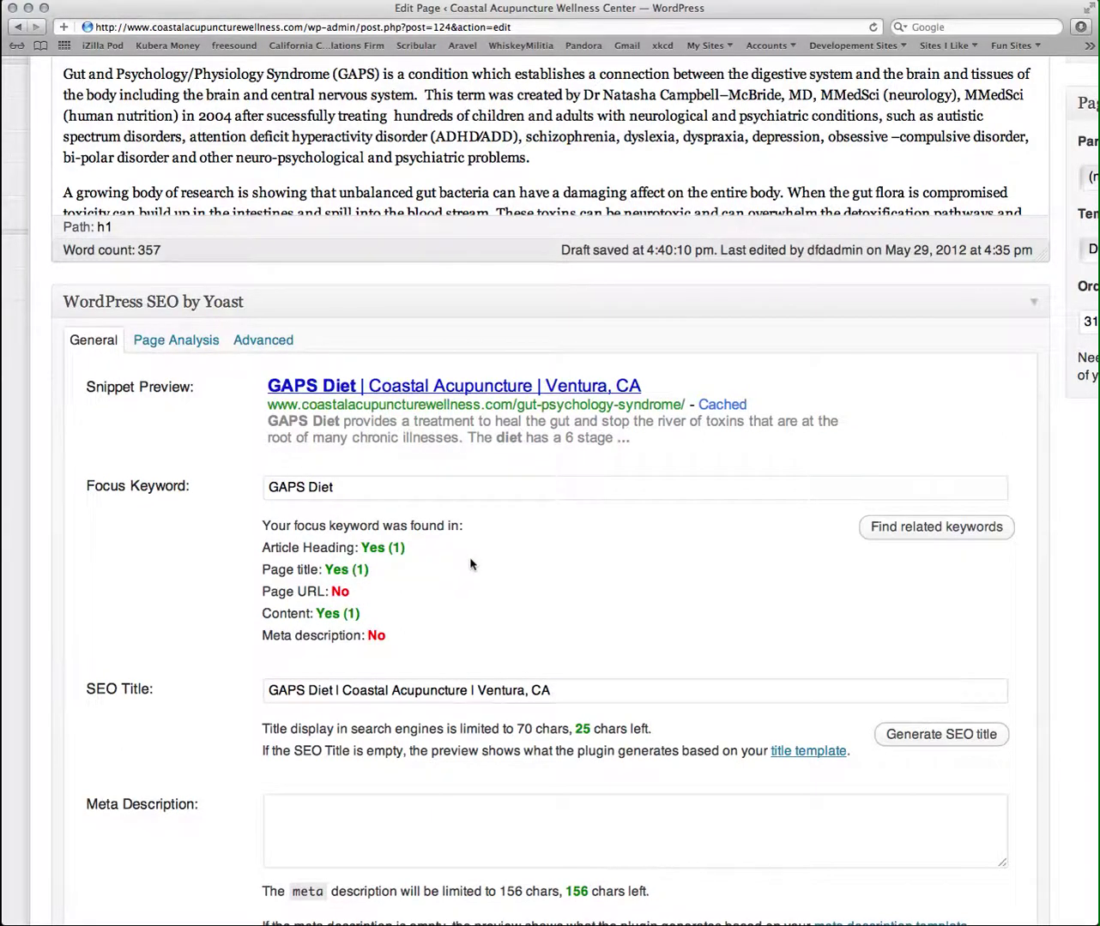
Append -gaps-diets to the permalink slug and save it.
{"action": "scroll", "coordinate": [441, 591], "scroll_direction": "up", "scroll_amount": 5}
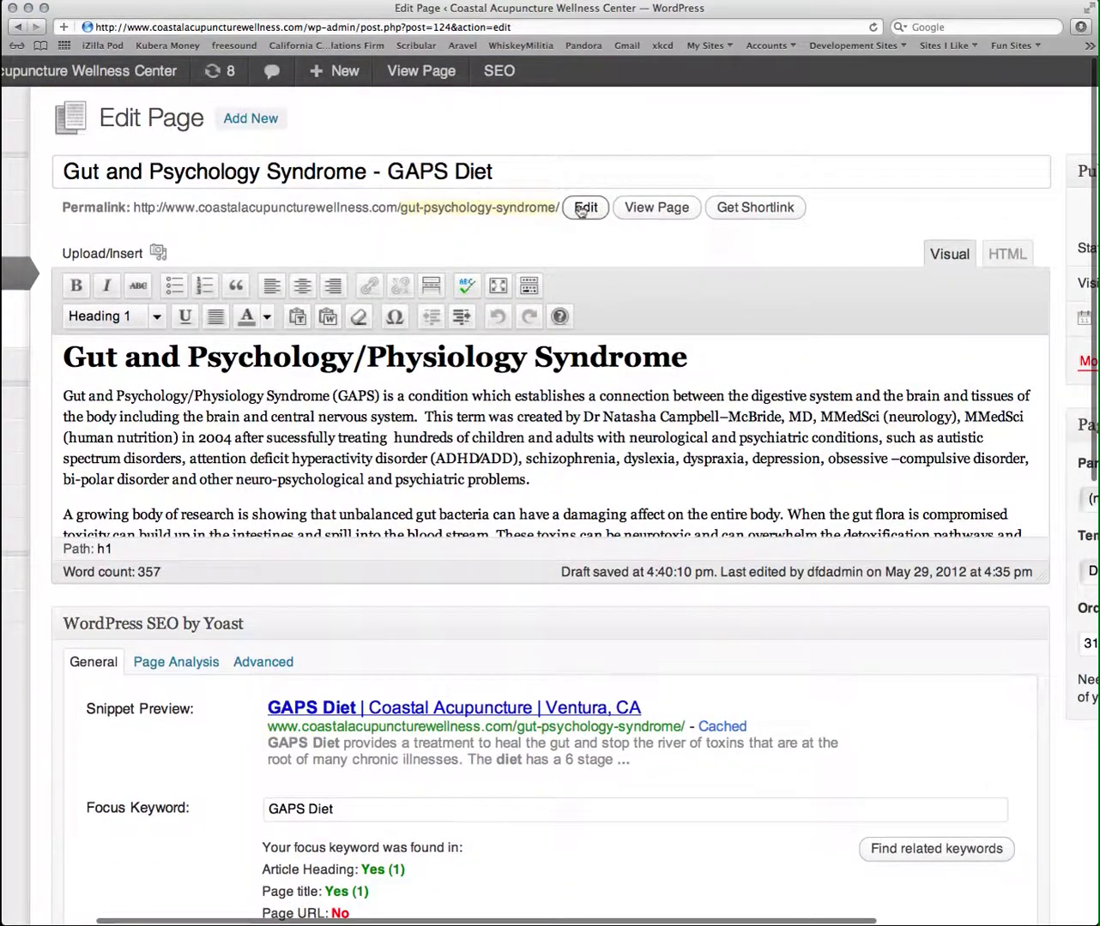
{"action": "left_click", "coordinate": [586, 206]}
{"action": "left_click", "coordinate": [579, 210]}
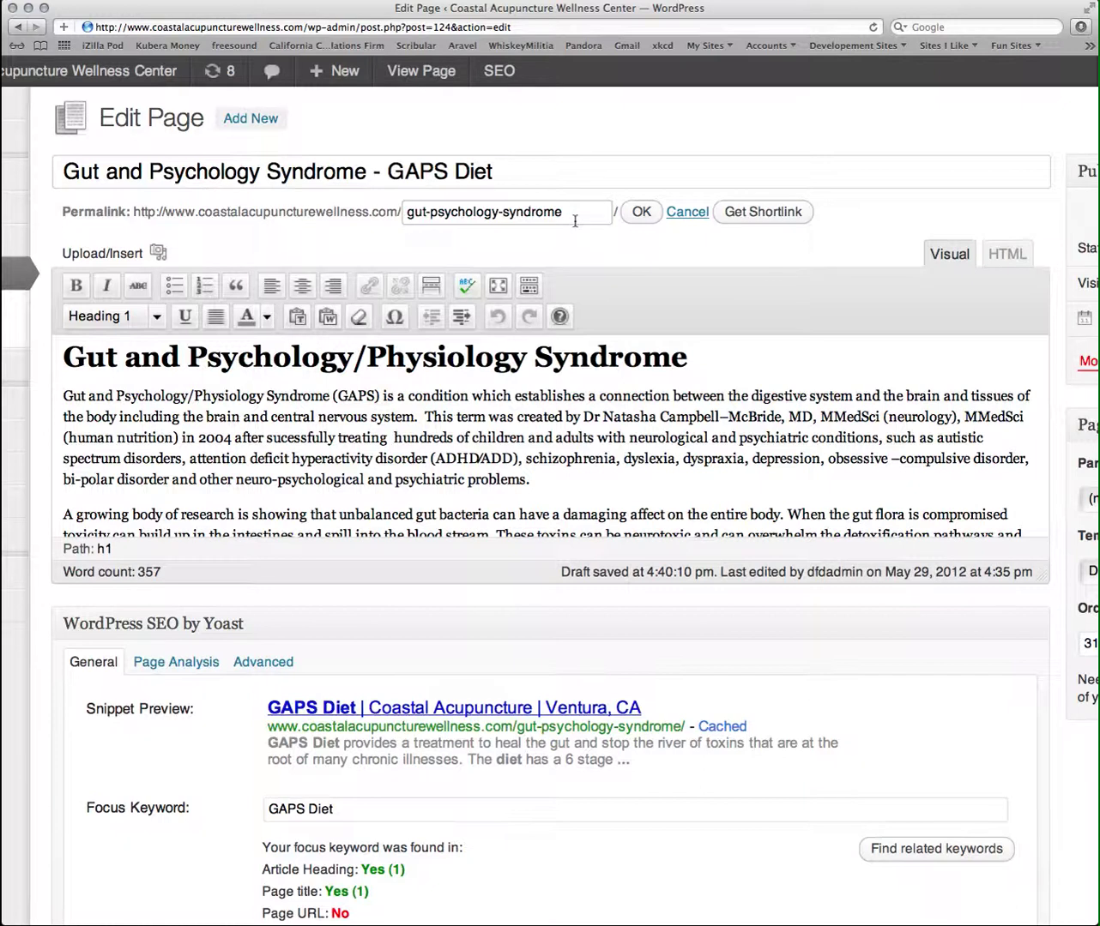
{"action": "type", "text": "-gaps-diet"}
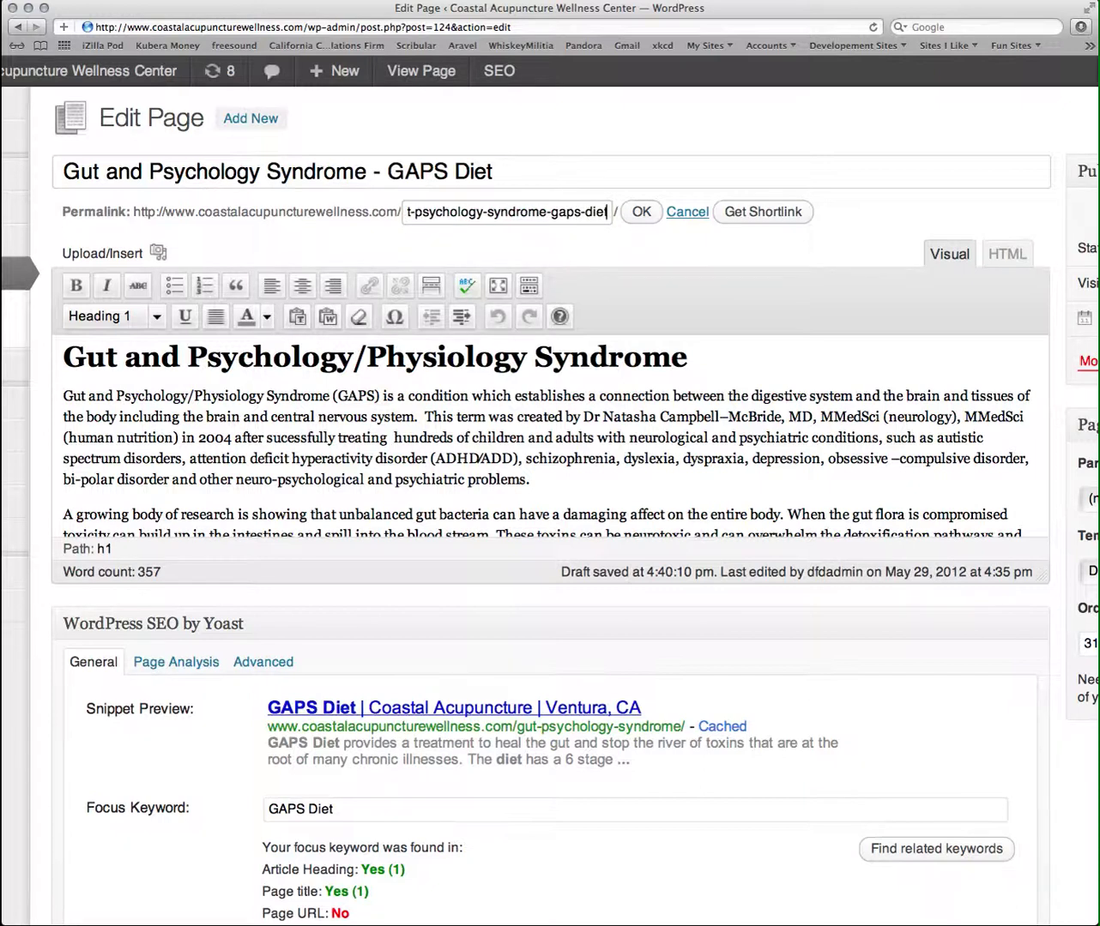
{"action": "type", "text": "s"}
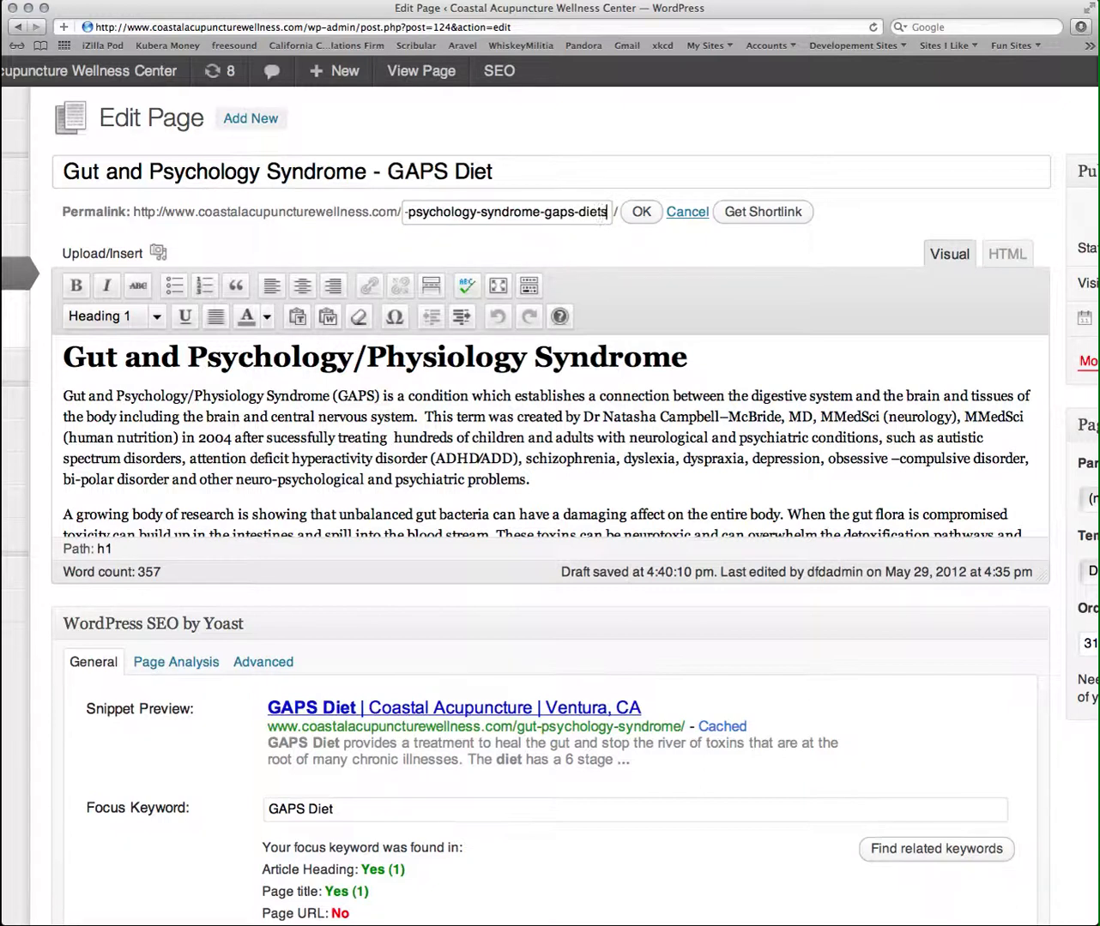
{"action": "left_click", "coordinate": [643, 212]}
{"action": "scroll", "coordinate": [703, 336], "scroll_direction": "down", "scroll_amount": 5}
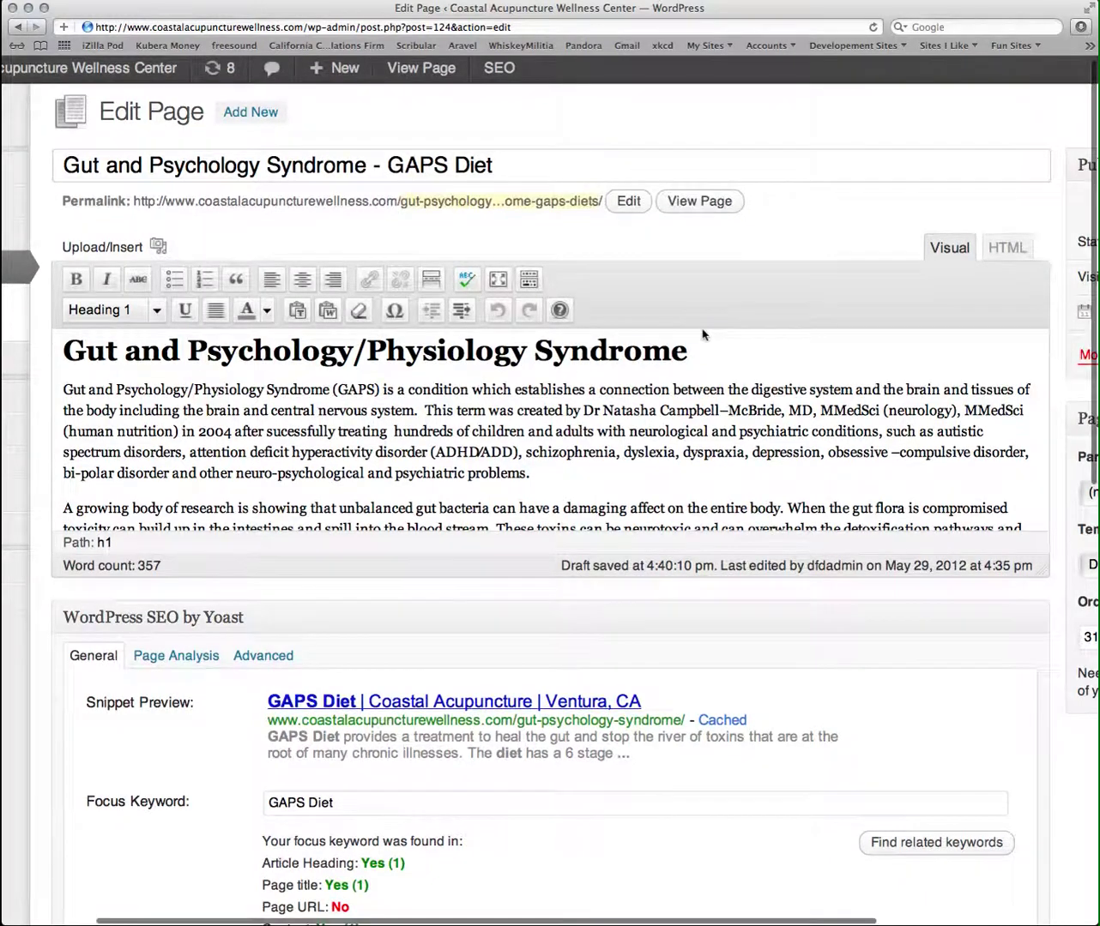
{"action": "scroll", "coordinate": [803, 767], "scroll_direction": "down", "scroll_amount": 3}
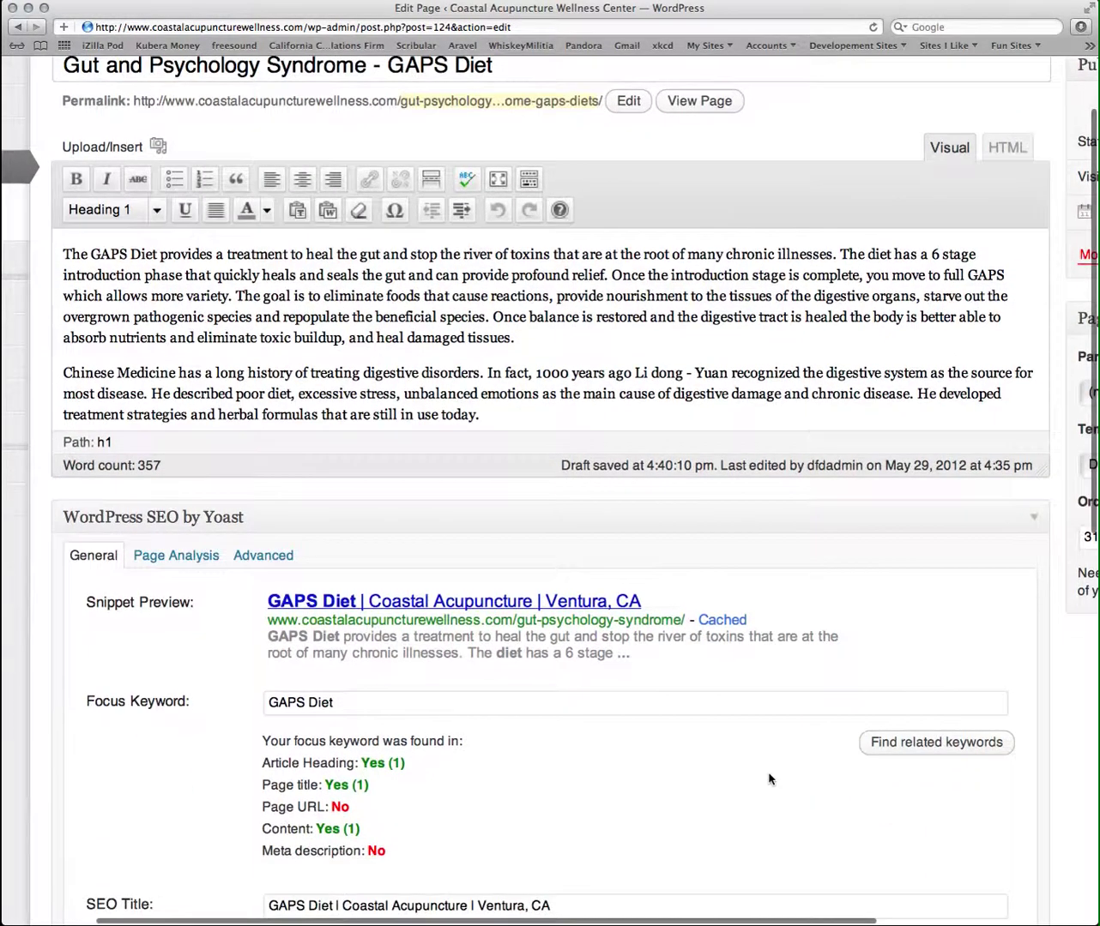
{"action": "scroll", "coordinate": [703, 774], "scroll_direction": "down", "scroll_amount": 3}
{"action": "scroll", "coordinate": [704, 773], "scroll_direction": "down", "scroll_amount": 1}
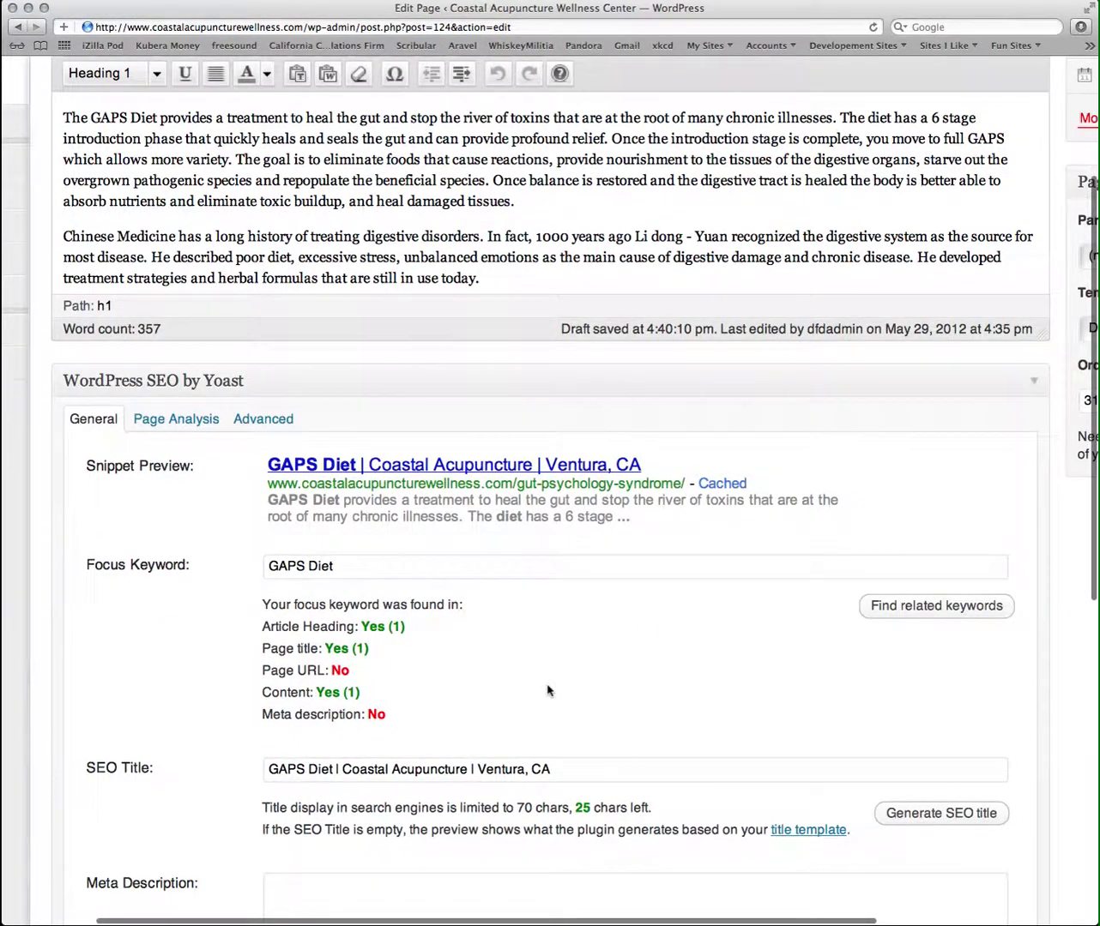
{"action": "scroll", "coordinate": [553, 692], "scroll_direction": "up", "scroll_amount": 3}
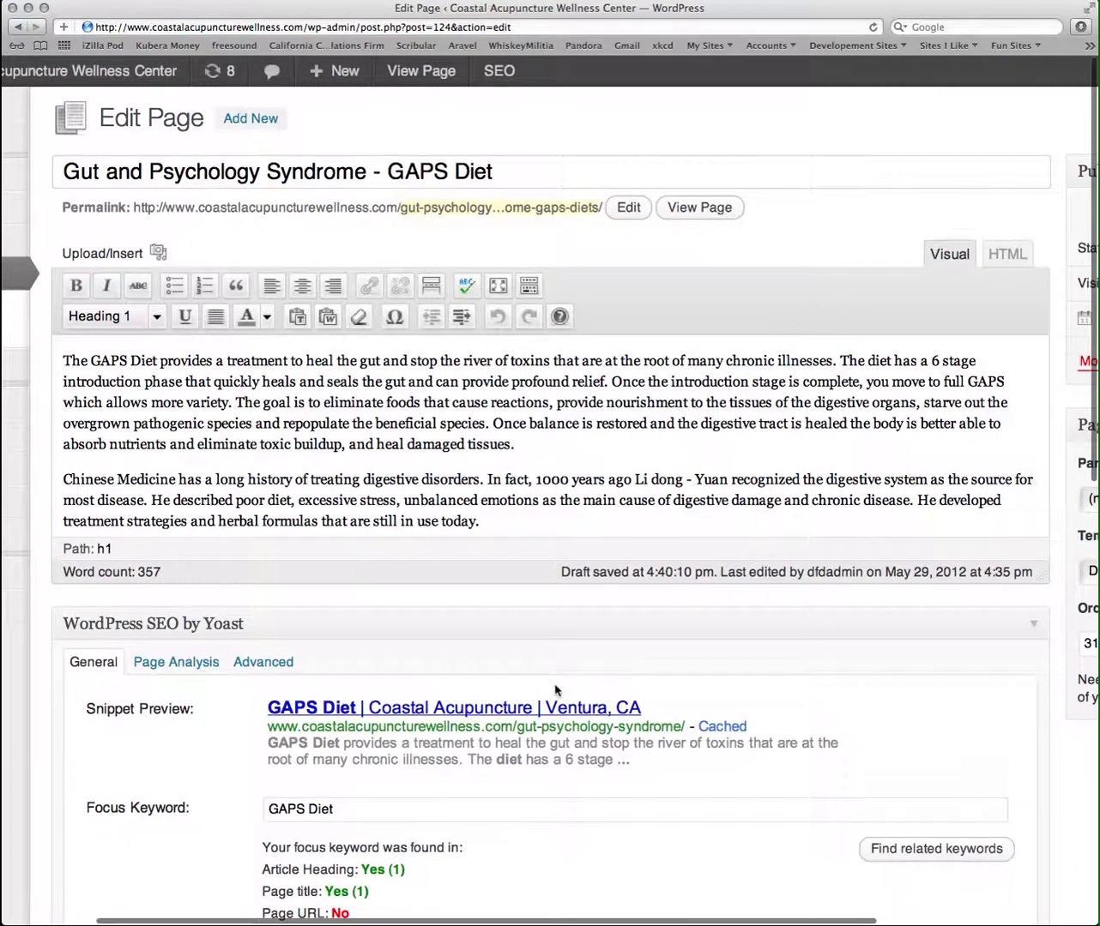
{"action": "scroll", "coordinate": [554, 690], "scroll_direction": "down", "scroll_amount": 6}
Paste the prepared two-sentence GAPS Diet meta description into the Yoast box, leaving 6 chars.
{"action": "left_click", "coordinate": [492, 662]}
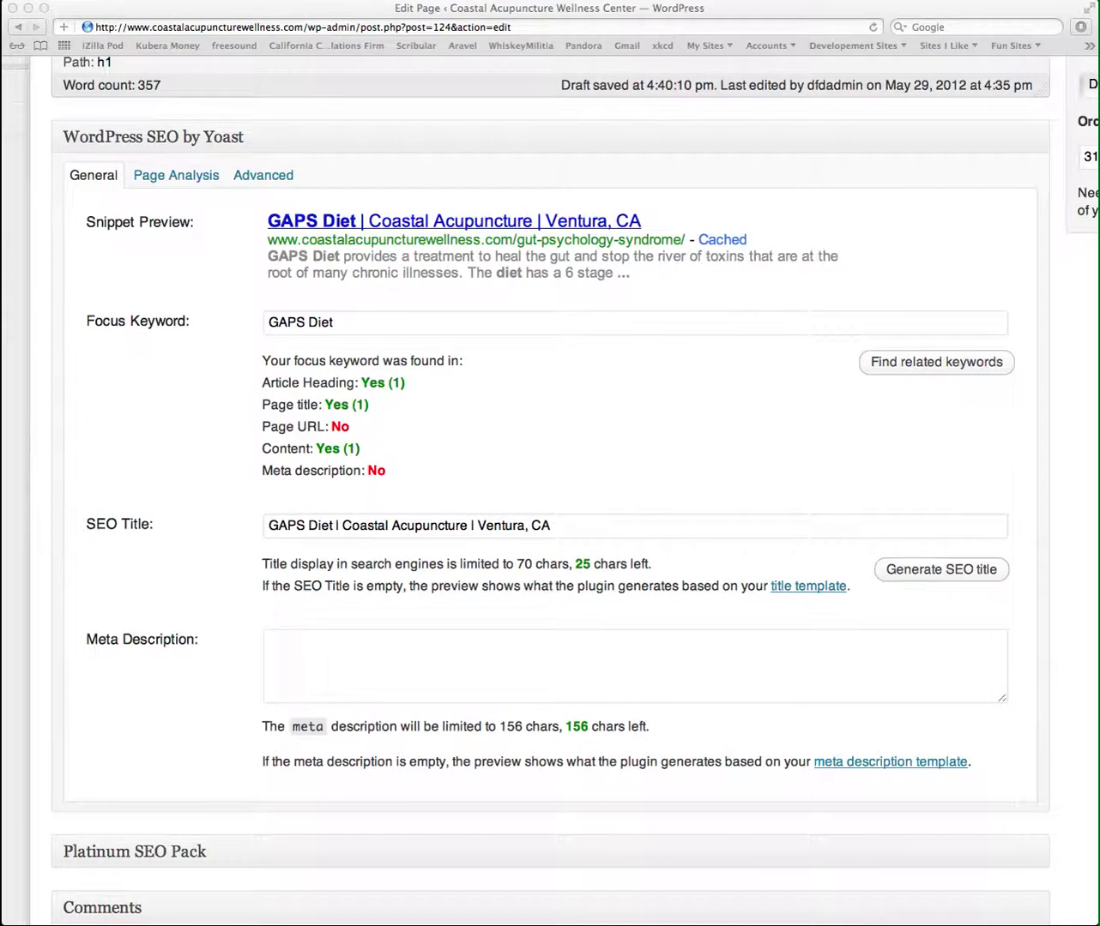
{"action": "left_click", "coordinate": [527, 678]}
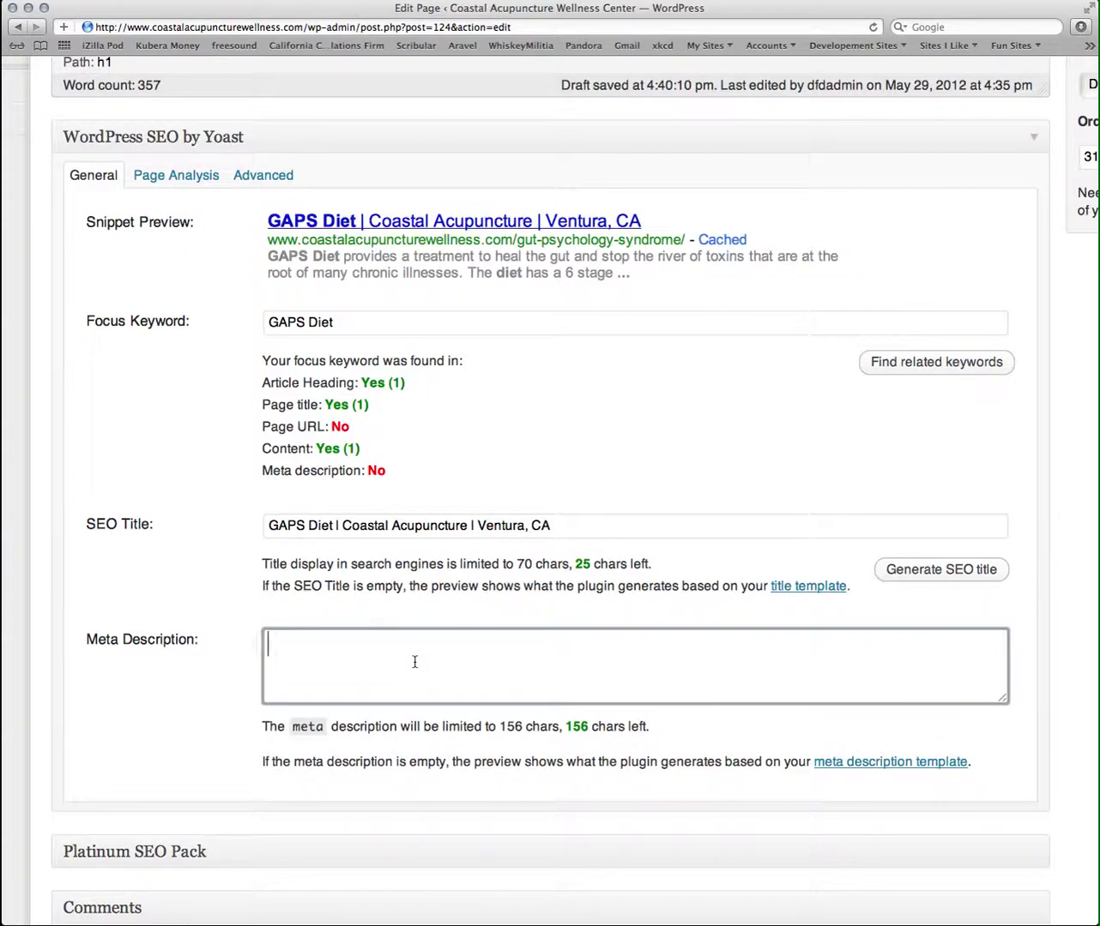
{"action": "type", "text": "Gaps diet is a way of eating to address a condition called Gut and Psychology/Physiology Syndrome. The GAPS Diet provides a treatment to heal the gut."}
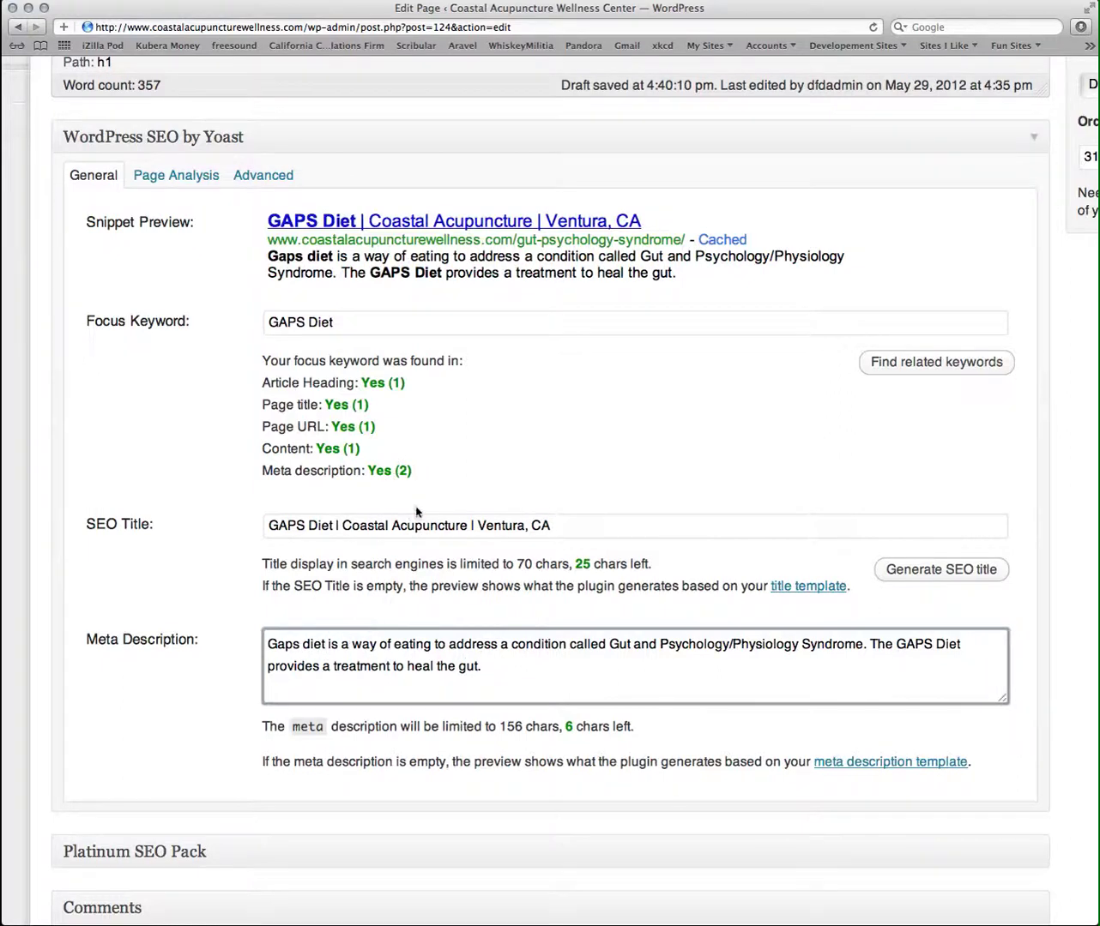
{"action": "left_click", "coordinate": [460, 469]}
{"action": "scroll", "coordinate": [436, 401], "scroll_direction": "up", "scroll_amount": 1}
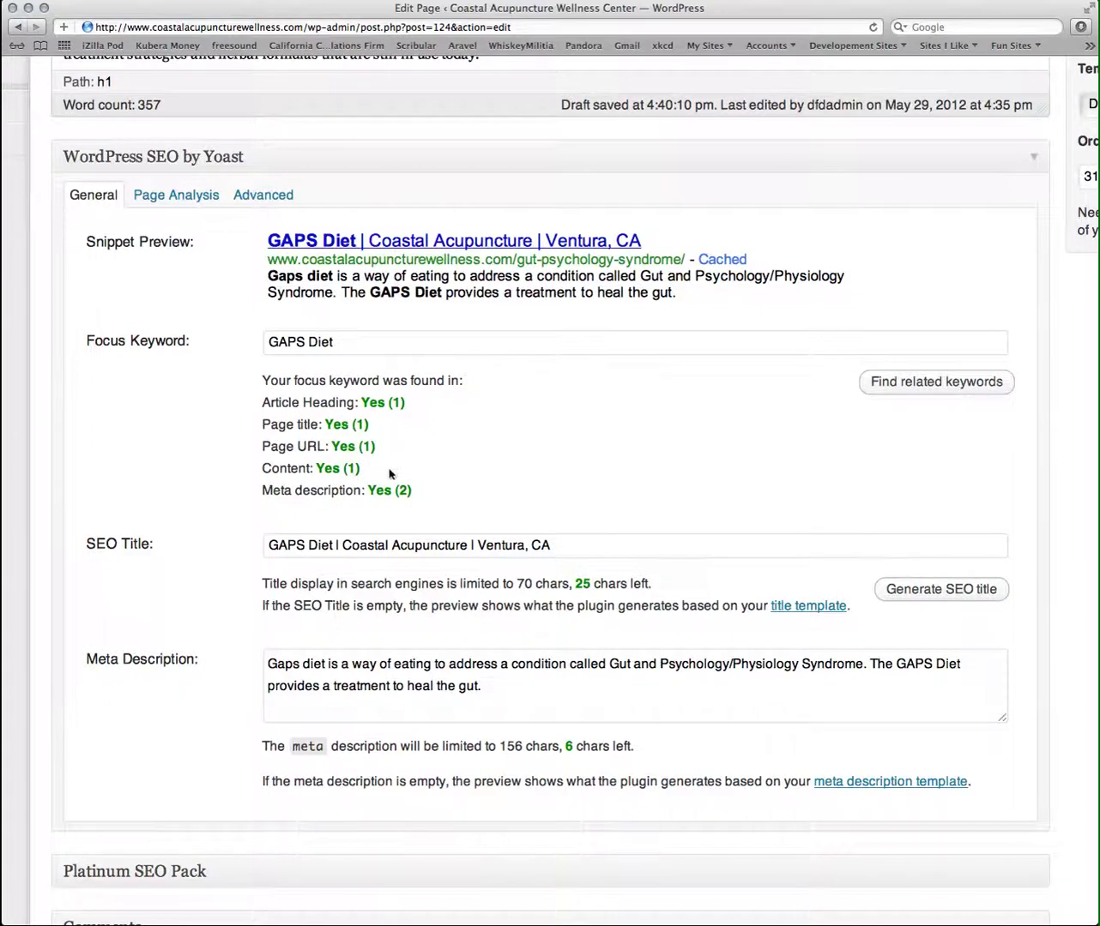
{"action": "scroll", "coordinate": [403, 474], "scroll_direction": "up", "scroll_amount": 10}
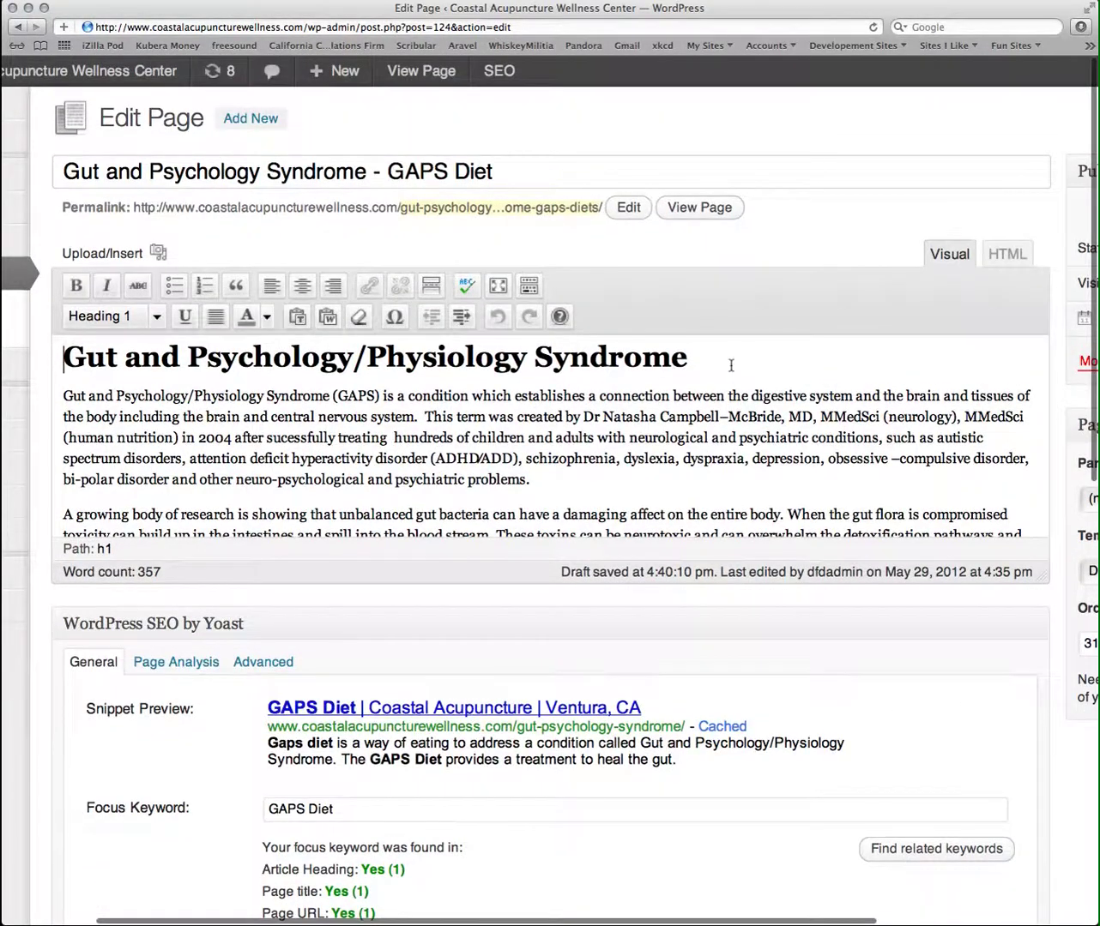
Append ' - GAPS Diet' to the H1 heading and refresh Yoast's keyword checks.
{"action": "left_click", "coordinate": [691, 359]}
{"action": "left_click", "coordinate": [691, 359]}
{"action": "type", "text": "- Ga"}
{"action": "key", "text": "BackSpace"}
{"action": "key", "text": "BackSpace"}
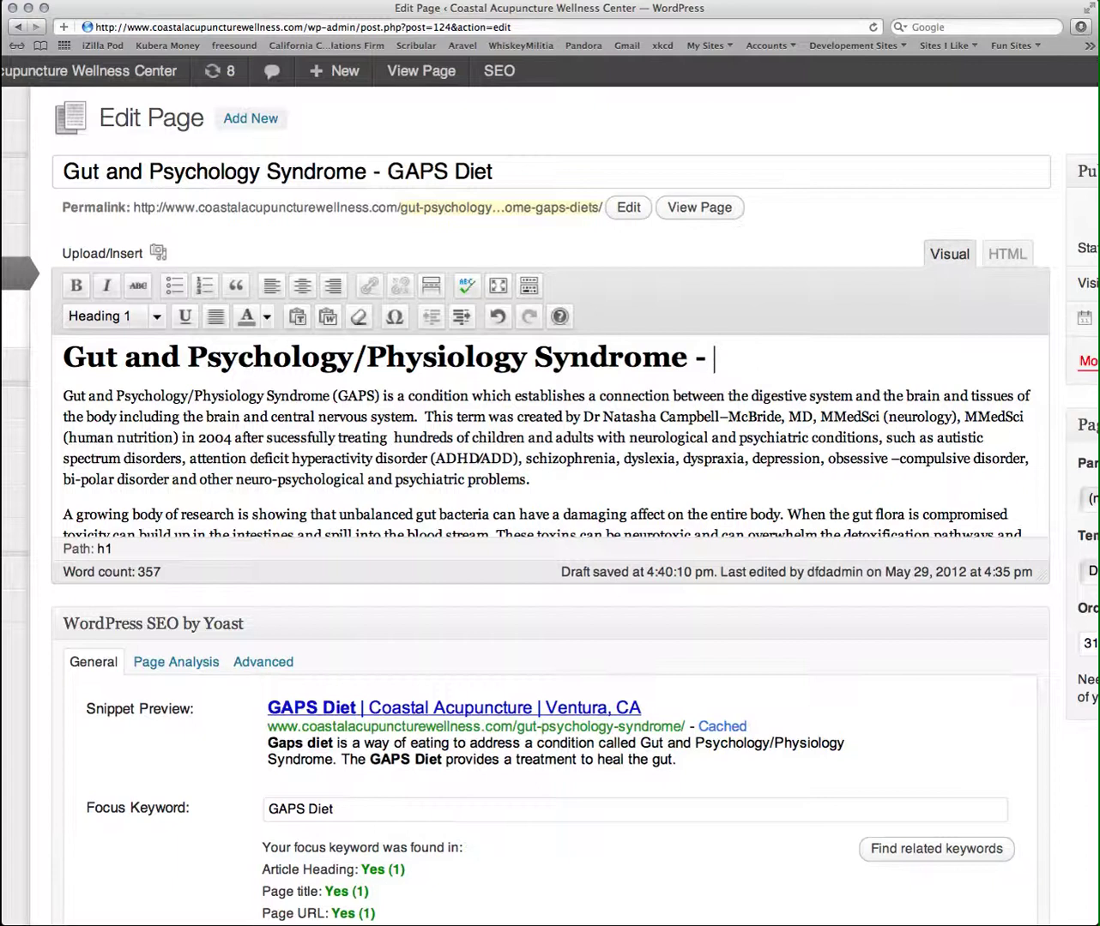
{"action": "type", "text": "GAPS "}
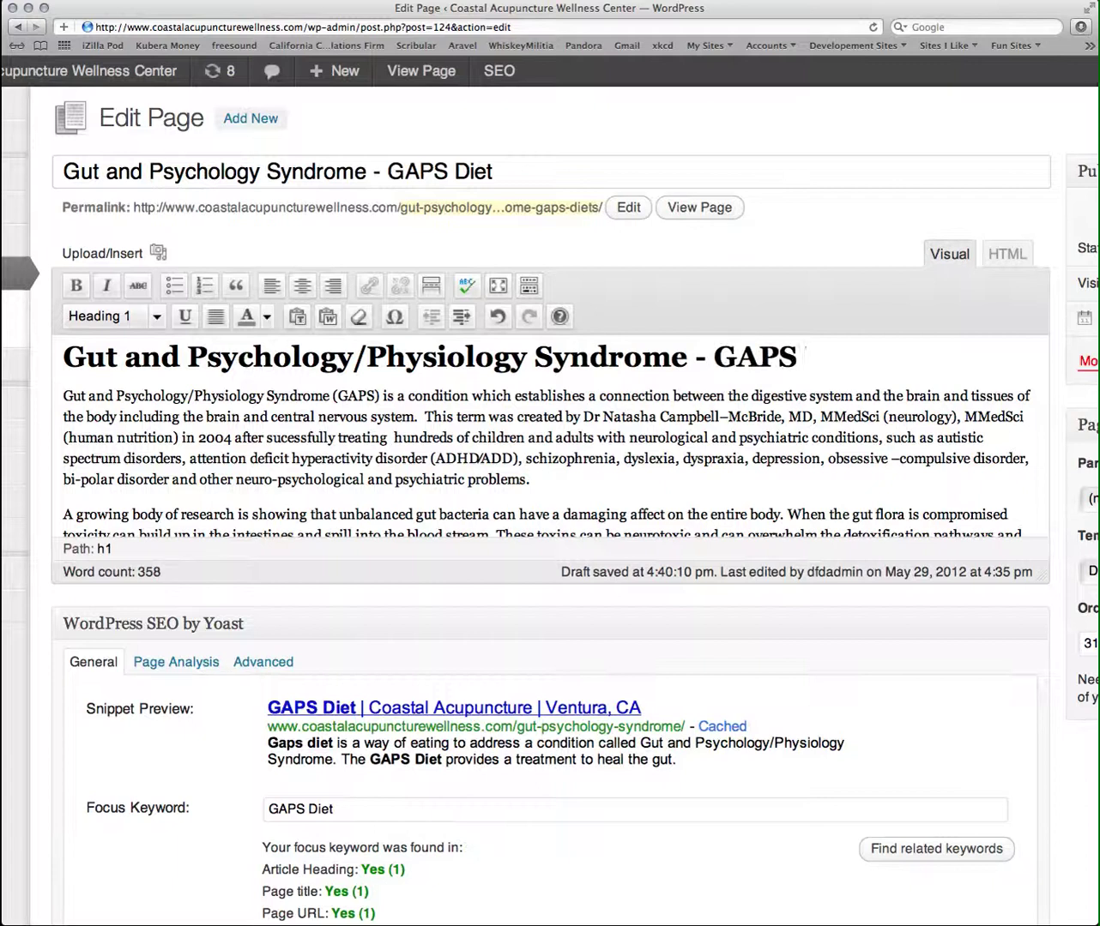
{"action": "type", "text": "Diet"}
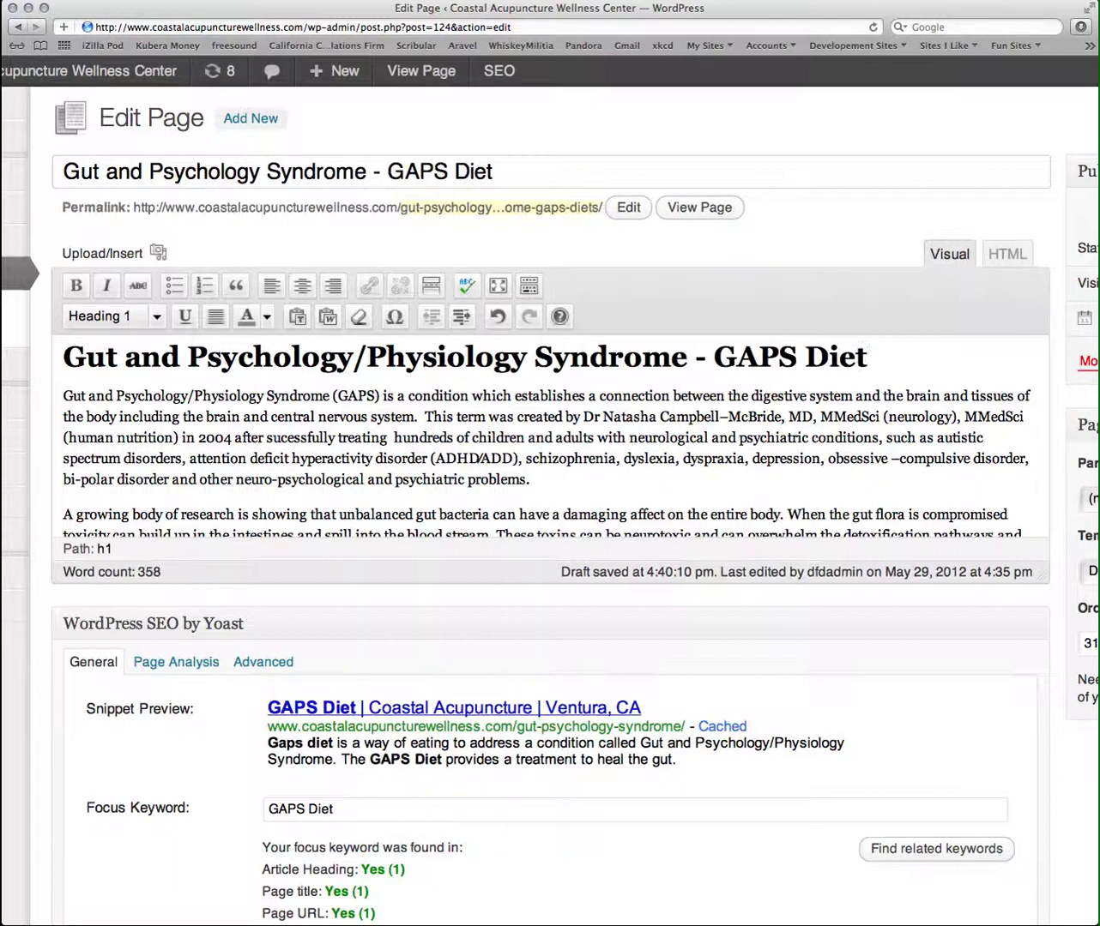
{"action": "left_click", "coordinate": [667, 807]}
{"action": "scroll", "coordinate": [669, 803], "scroll_direction": "down", "scroll_amount": 3}
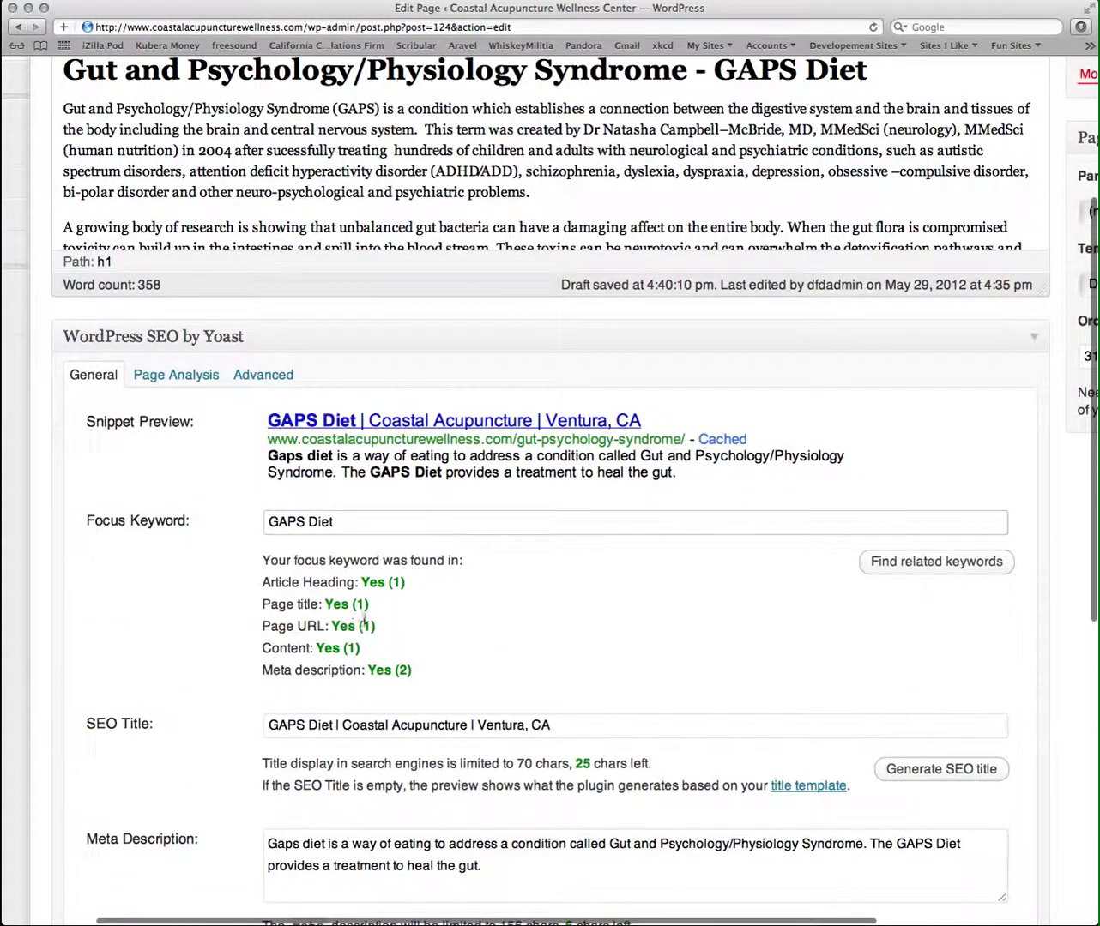
{"action": "left_click", "coordinate": [509, 642]}
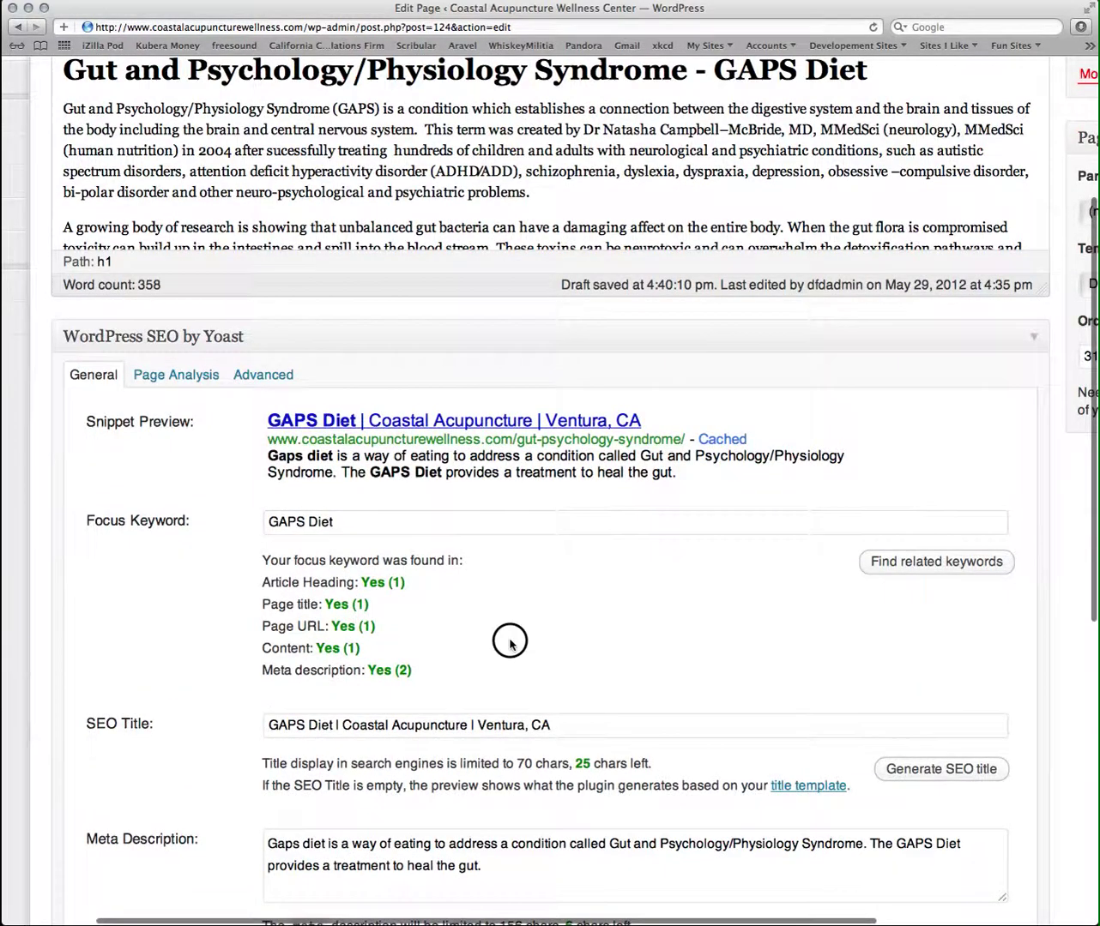
{"action": "scroll", "coordinate": [509, 642], "scroll_direction": "down", "scroll_amount": 1}
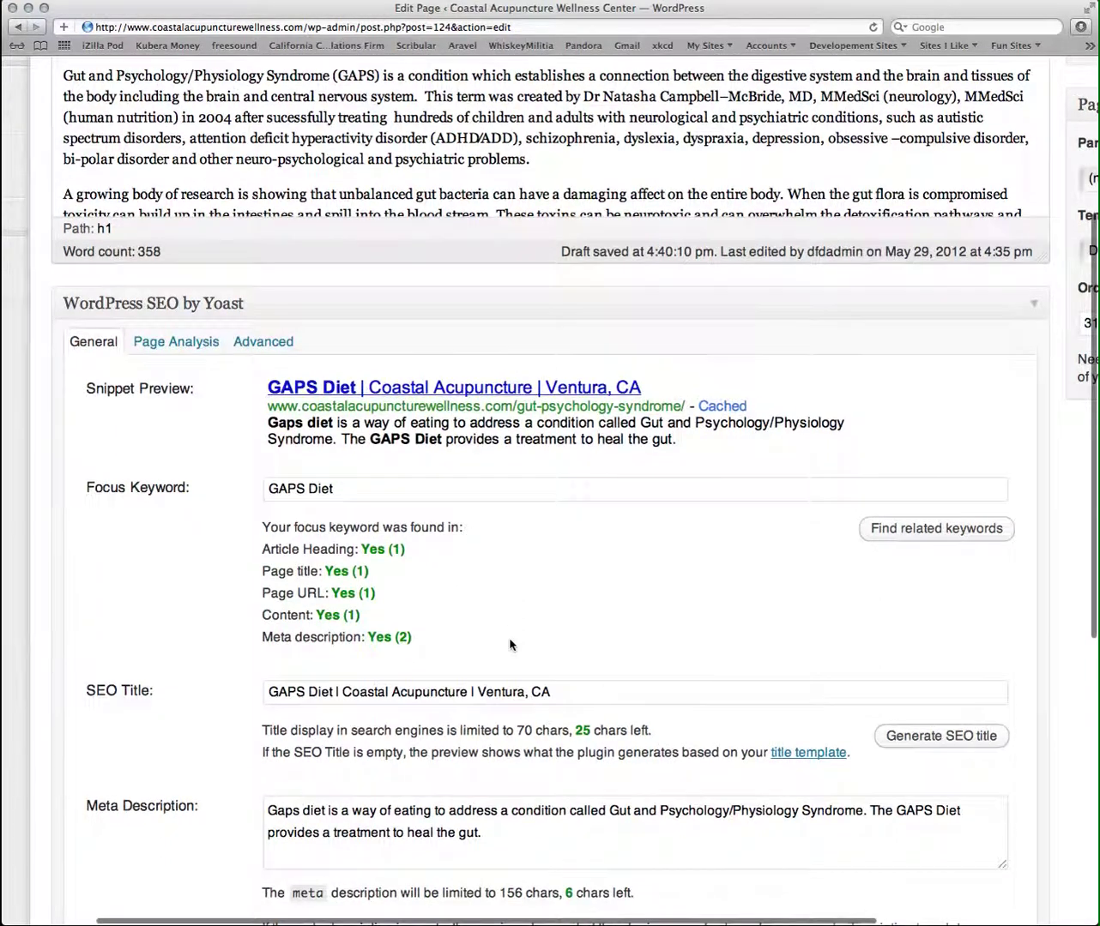
{"action": "scroll", "coordinate": [509, 646], "scroll_direction": "down", "scroll_amount": 1}
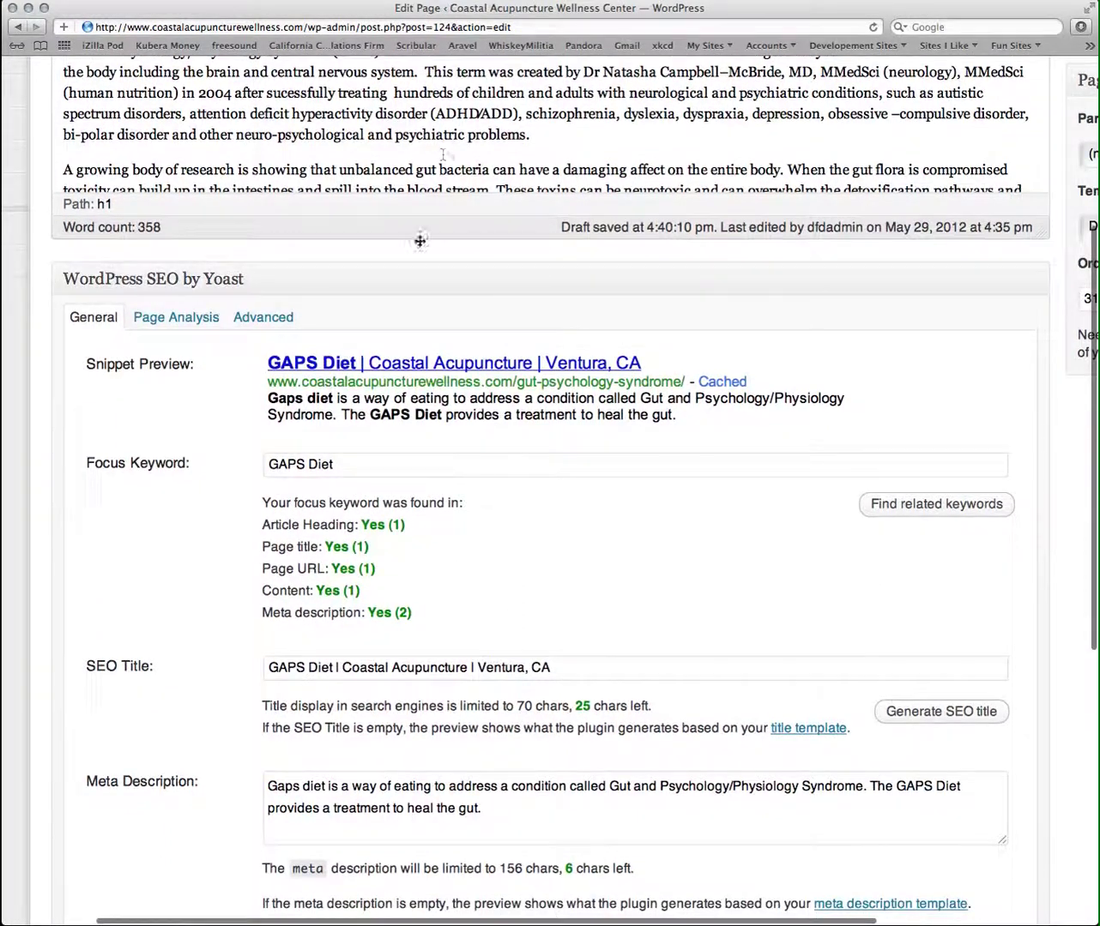
{"action": "scroll", "coordinate": [558, 531], "scroll_direction": "down", "scroll_amount": 2}
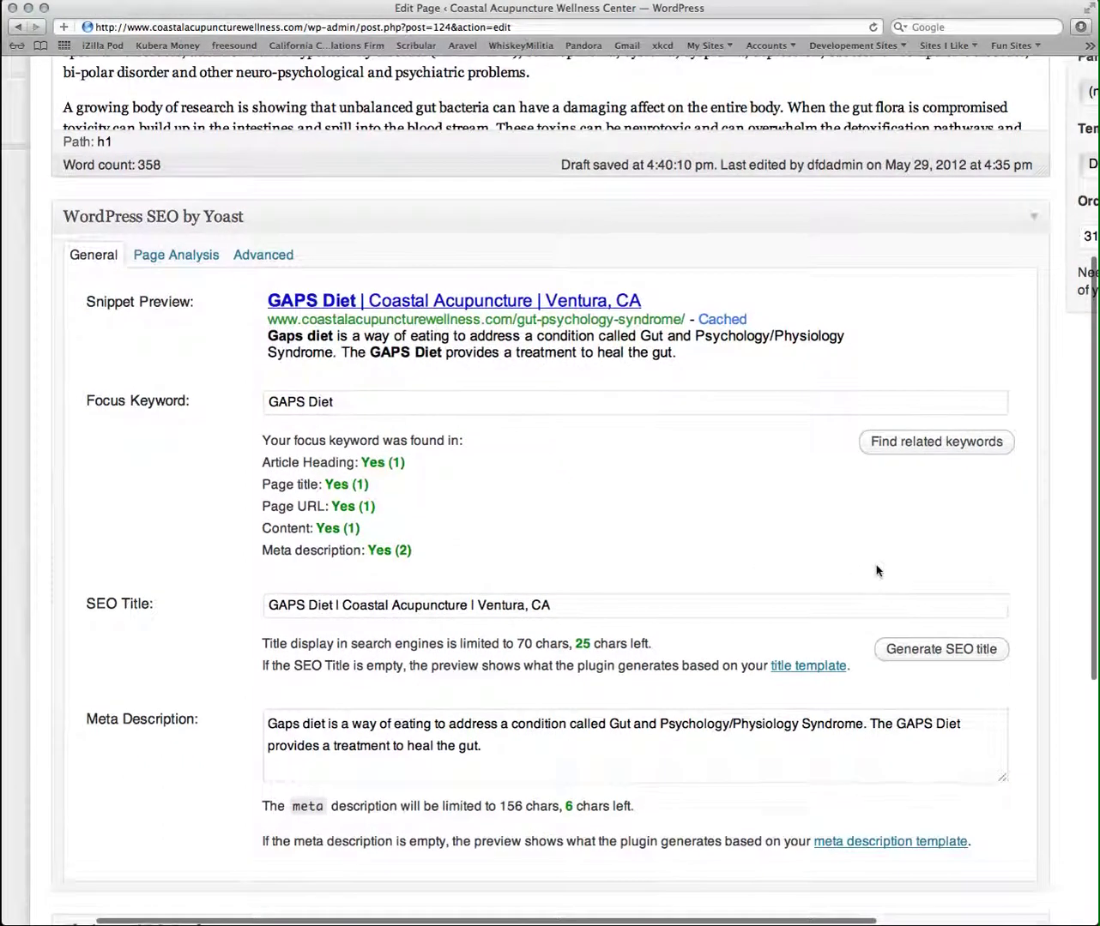
{"action": "scroll", "coordinate": [876, 566], "scroll_direction": "up", "scroll_amount": 5}
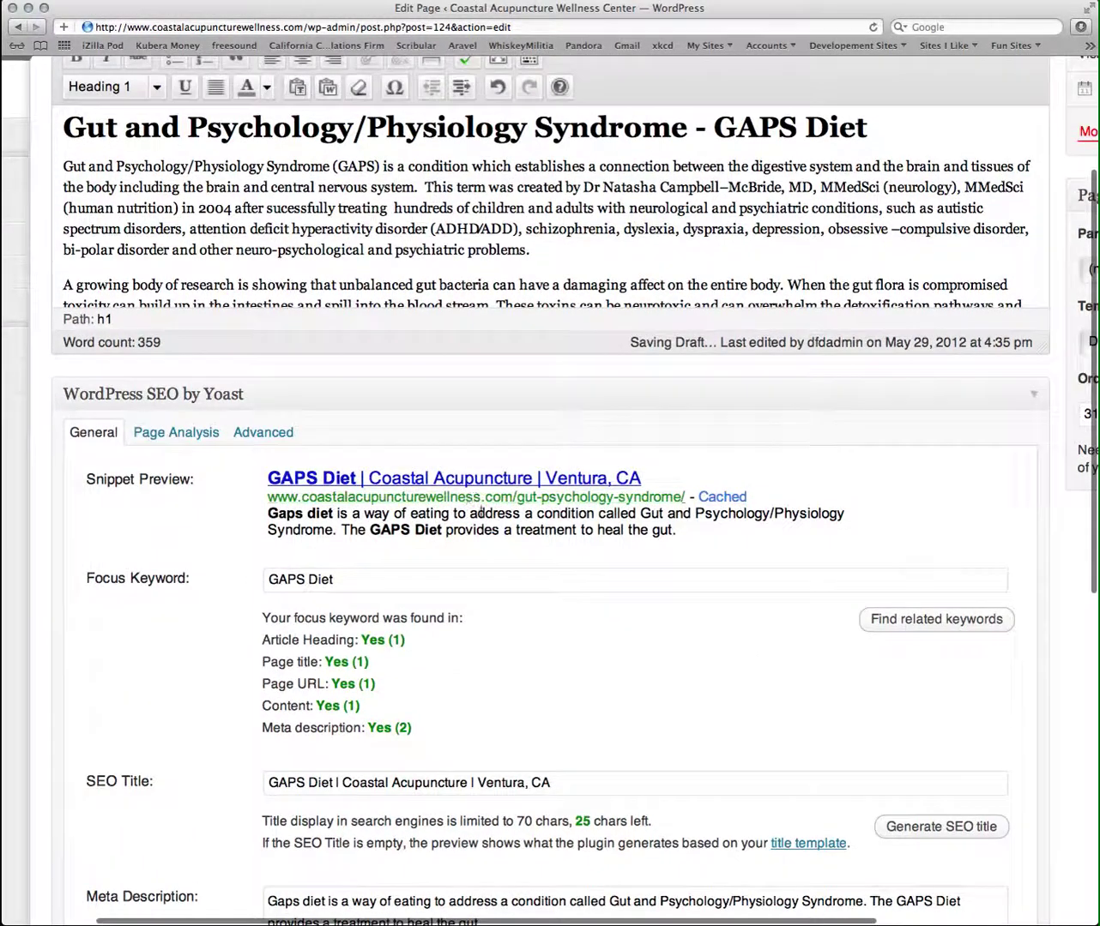
{"action": "scroll", "coordinate": [943, 566], "scroll_direction": "up", "scroll_amount": 2}
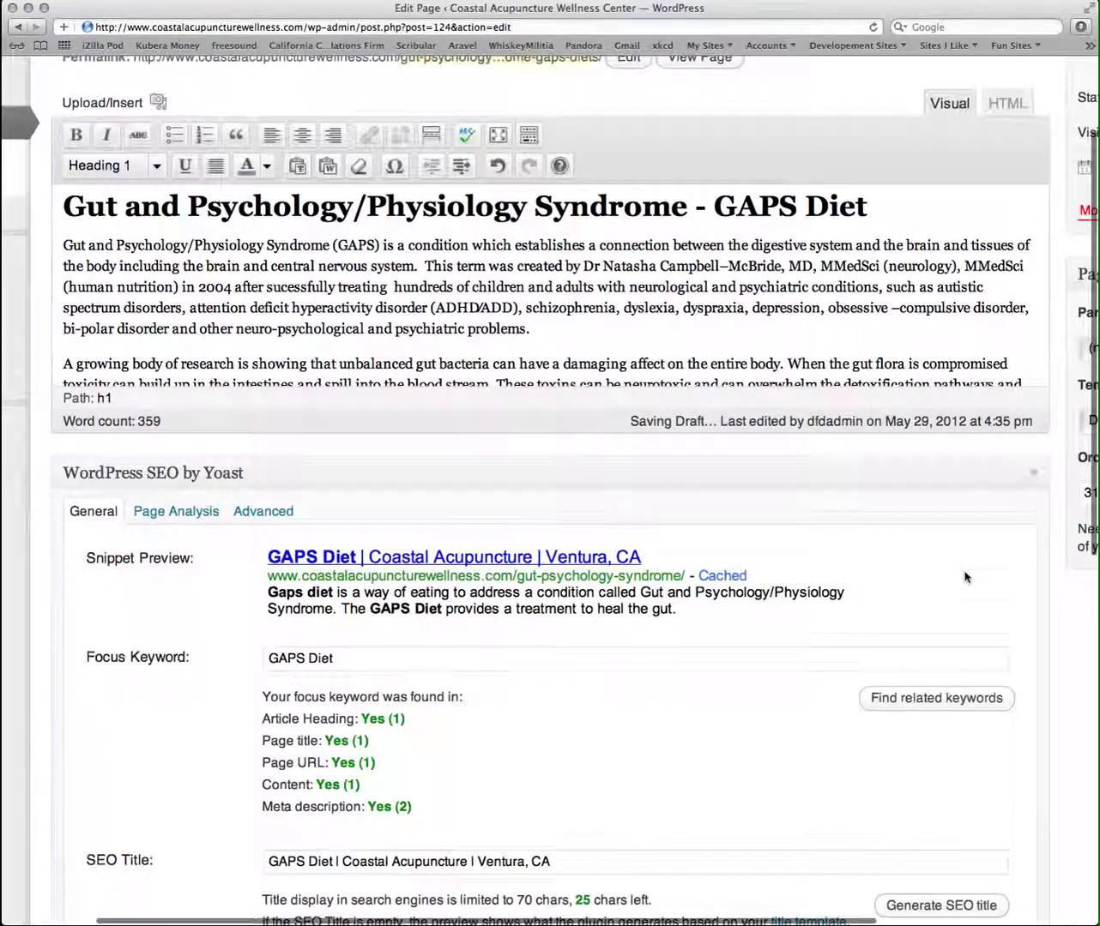
{"action": "scroll", "coordinate": [966, 578], "scroll_direction": "up", "scroll_amount": 3}
{"action": "scroll", "coordinate": [964, 579], "scroll_direction": "down", "scroll_amount": 3}
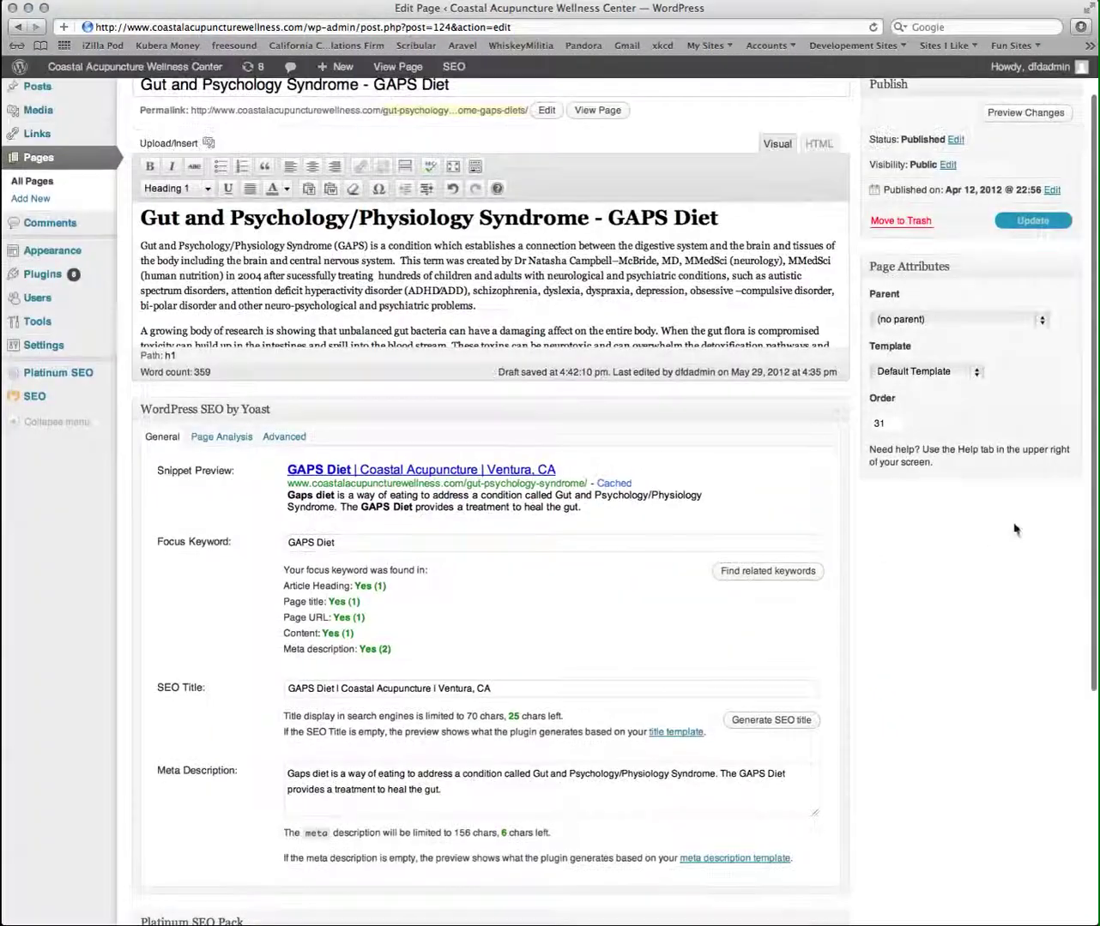
Update the published page from the Publish box.
{"action": "left_click", "coordinate": [1033, 222]}
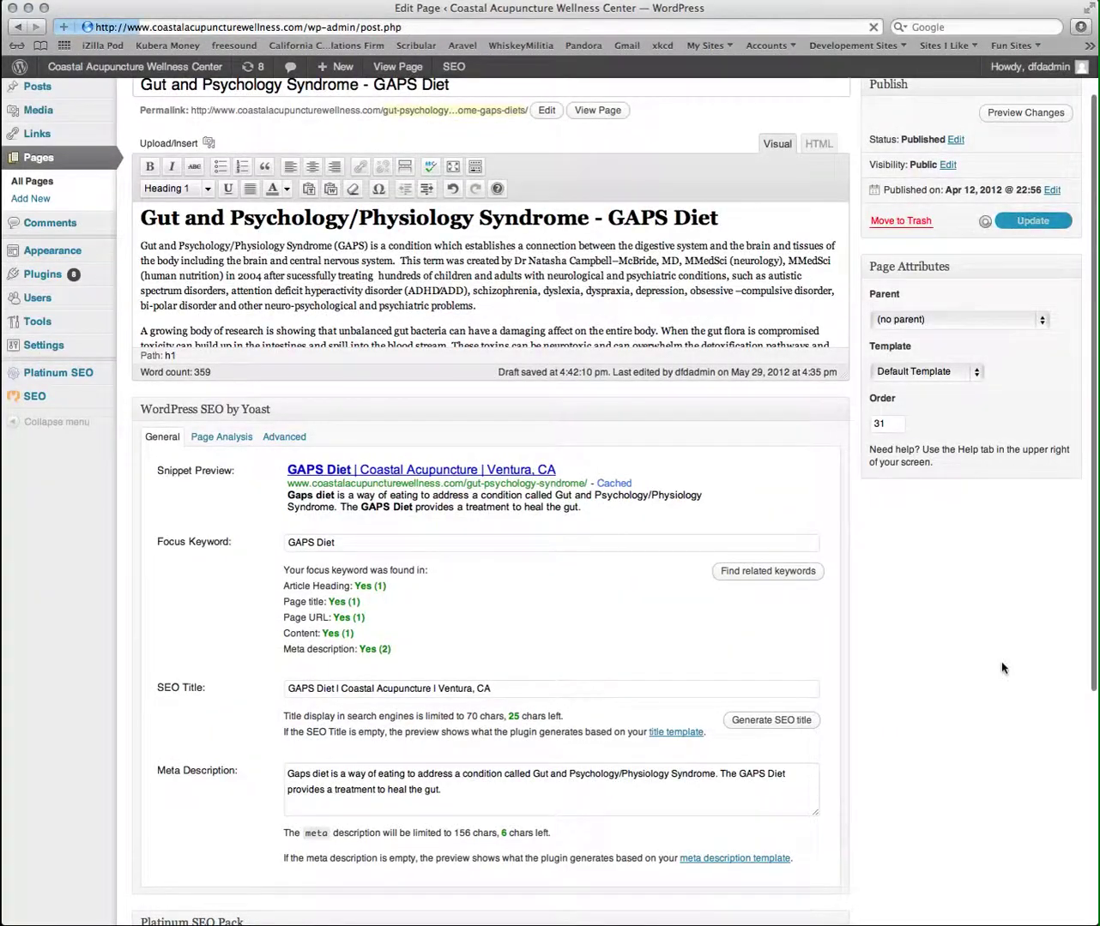